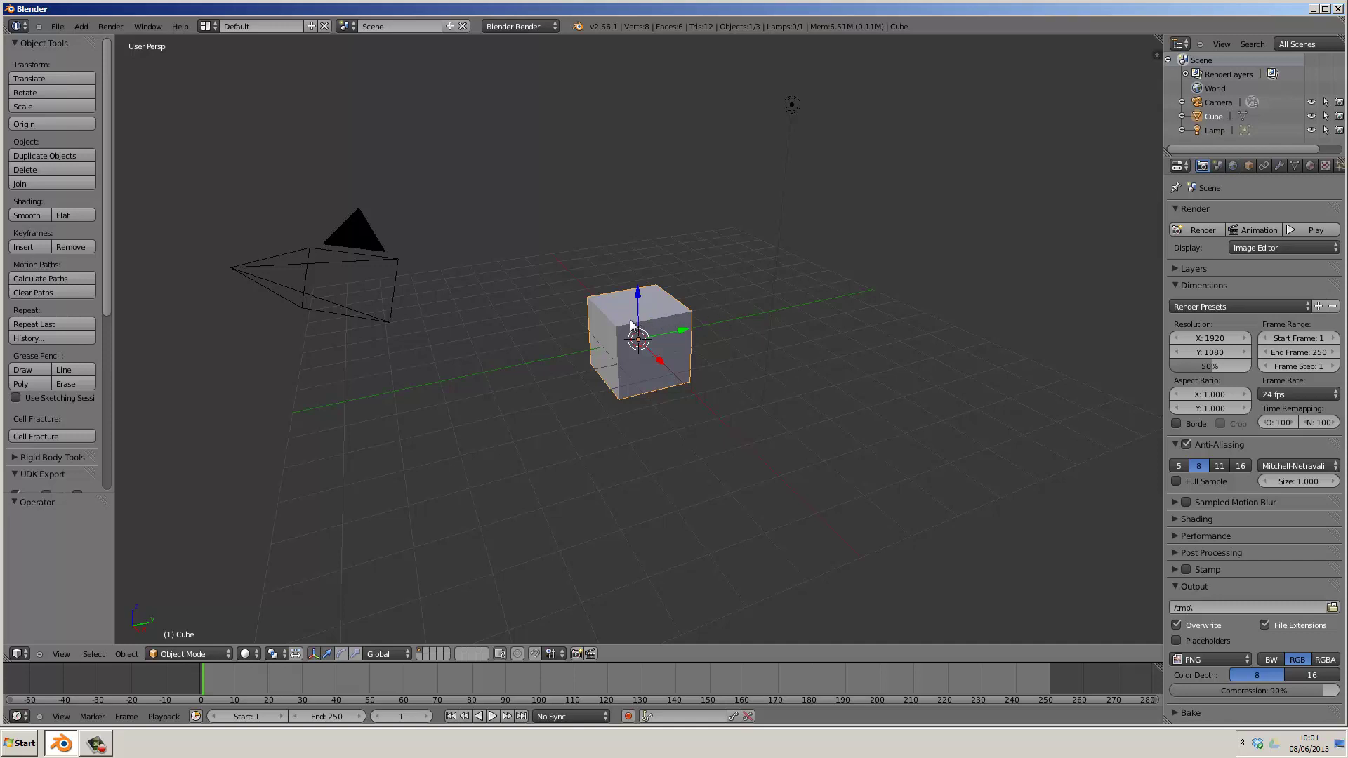
# Delete the default cube from the scene.
pyautogui.press('Delete')
pyautogui.press('Return')
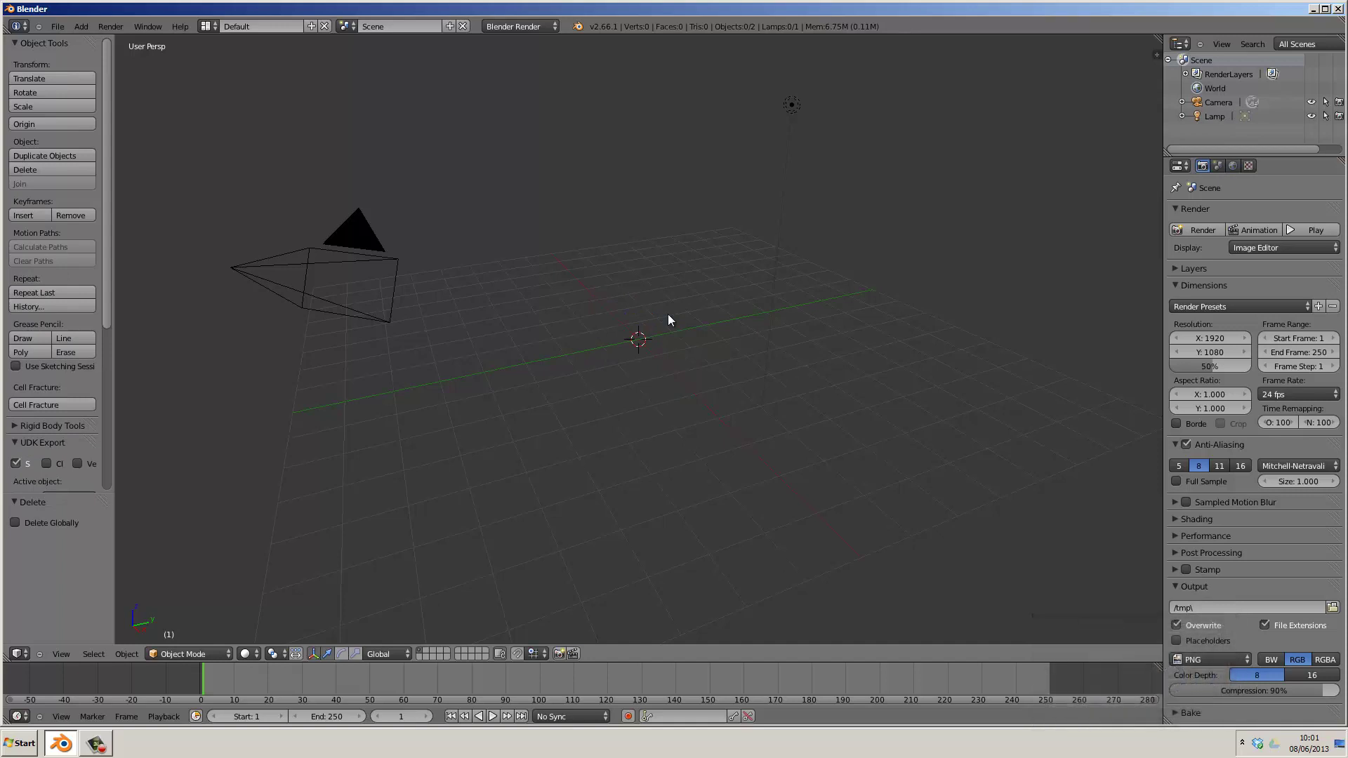
# Add a UV sphere with 32 segments and 16 rings at the scene centre.
pyautogui.hotkey('shift', 'a')
pyautogui.moveTo(667, 314)
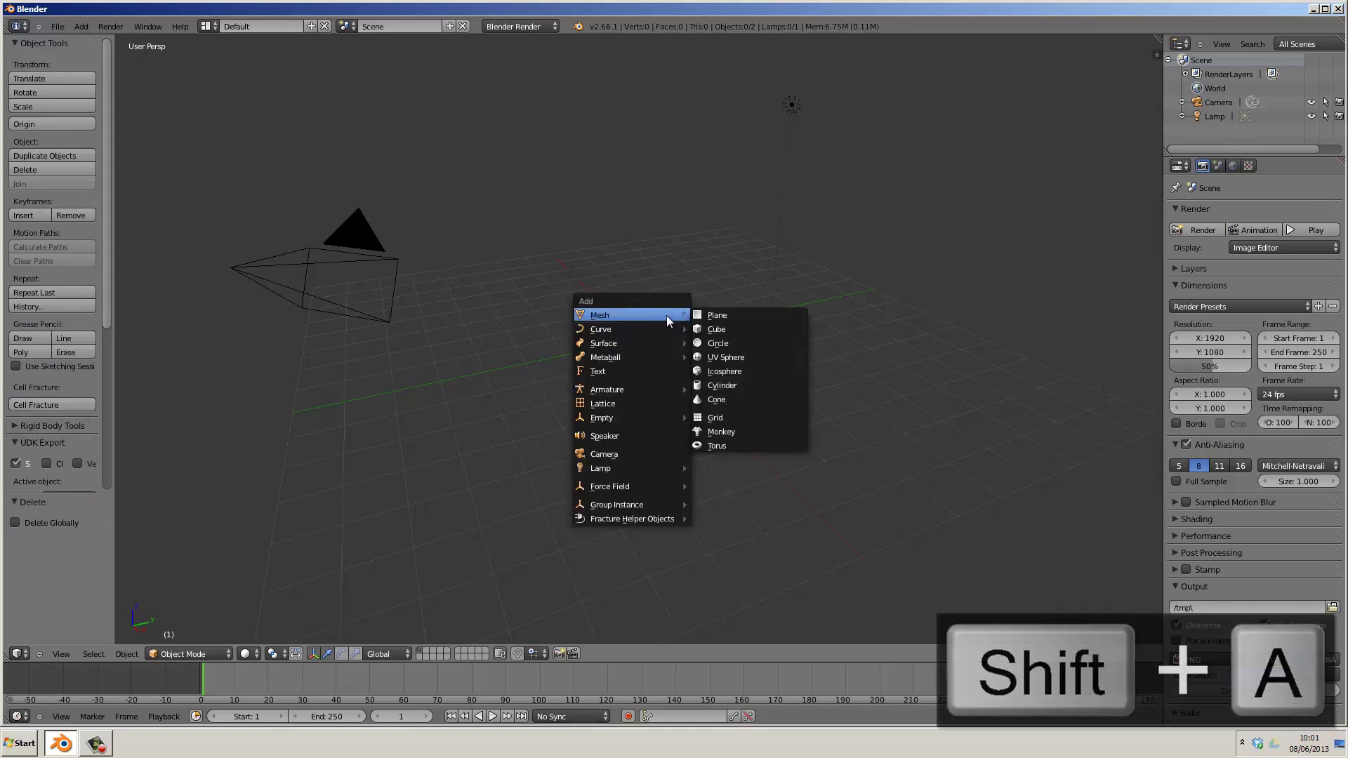
pyautogui.click(721, 356)
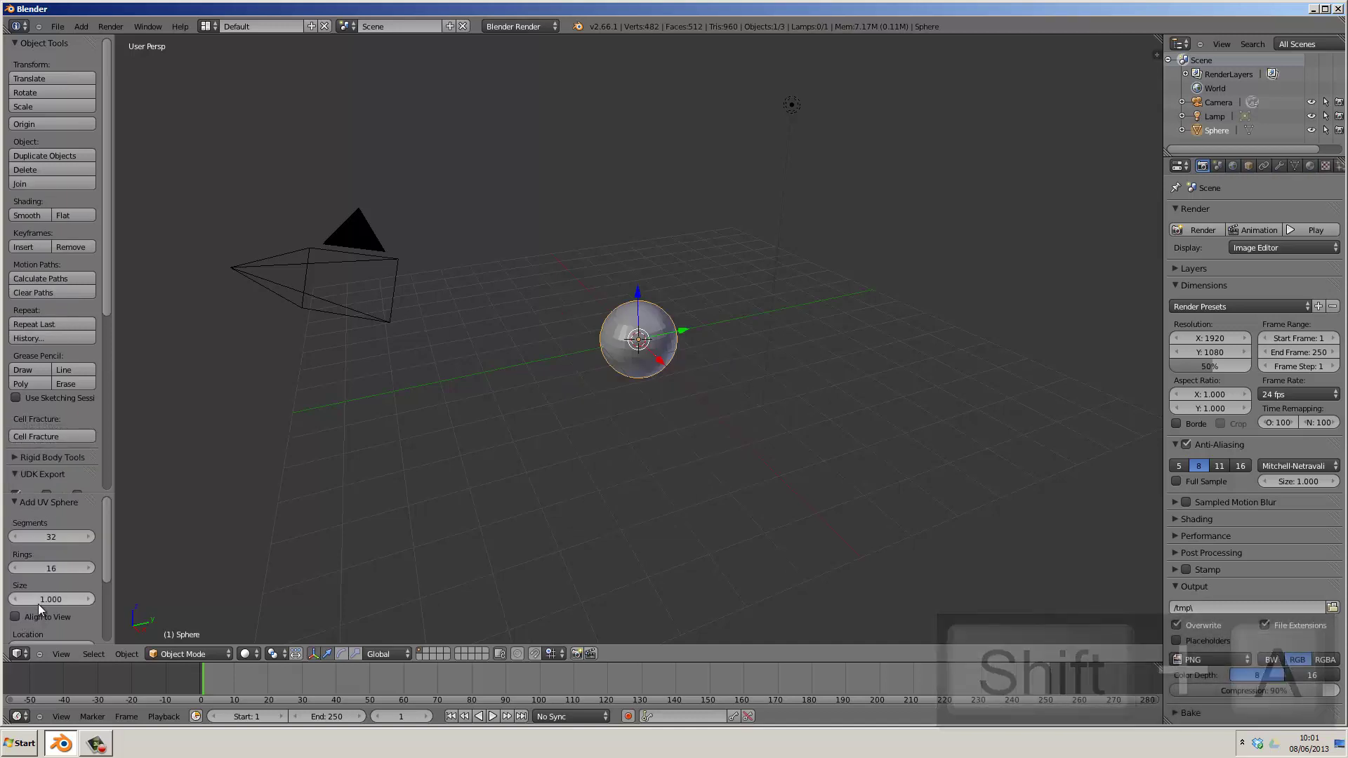
# Keyframe the sphere's location and rotation at frame 1.
pyautogui.click(401, 716)
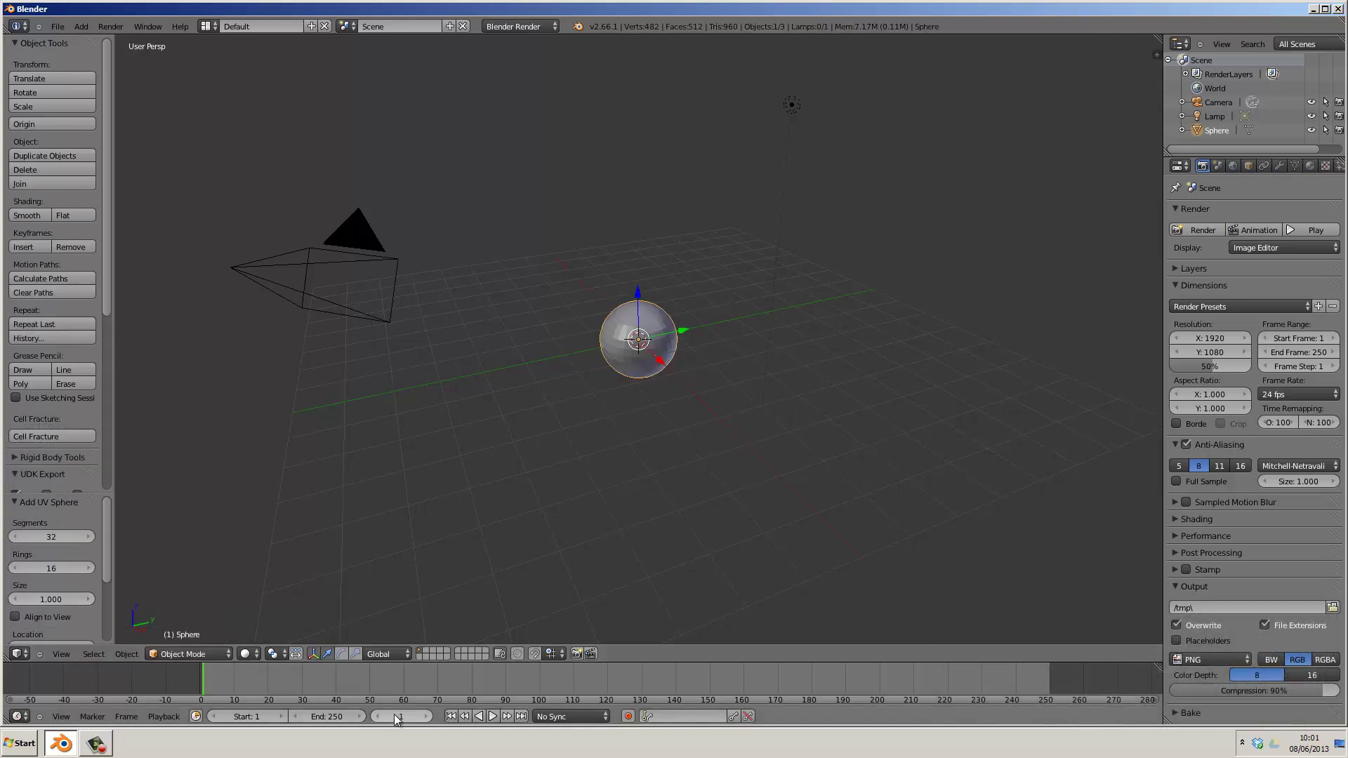
pyautogui.press('Escape')
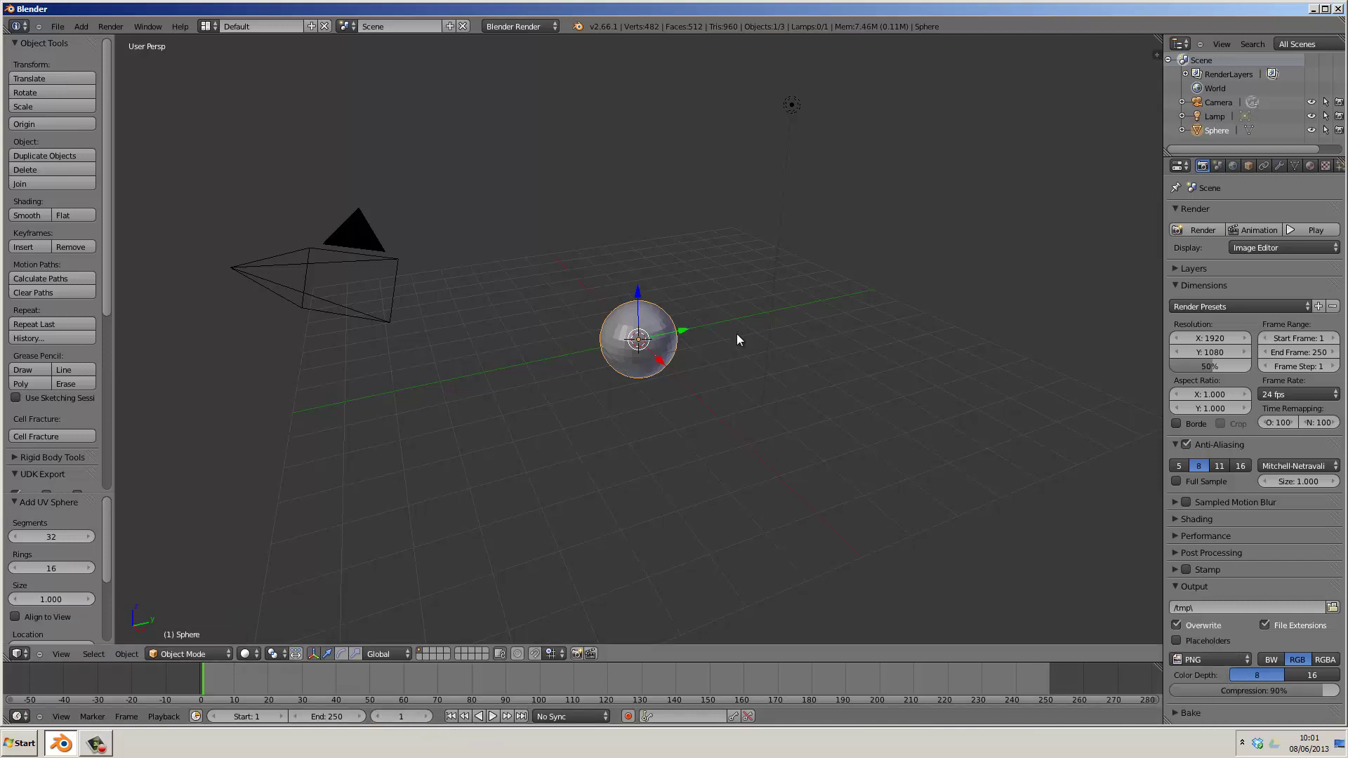
pyautogui.click(1249, 166)
pyautogui.press('i')
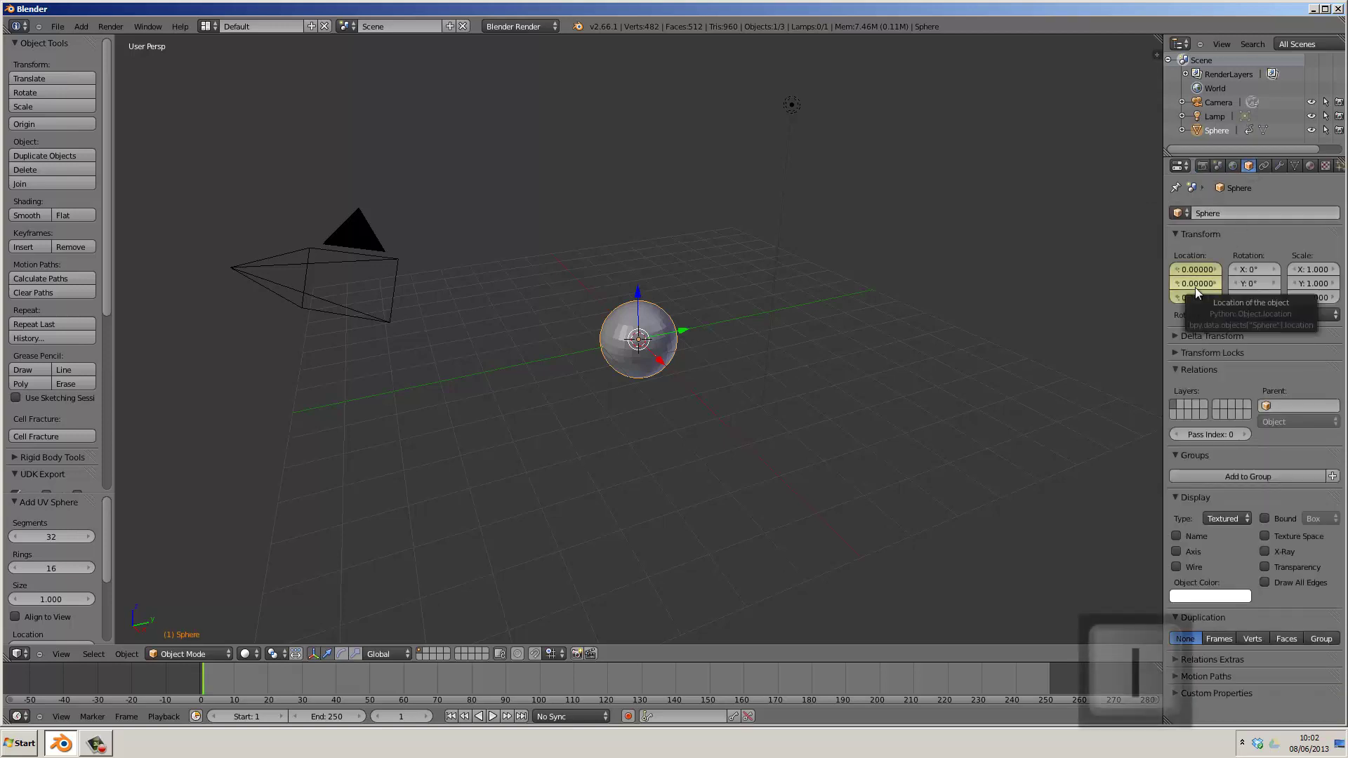
pyautogui.press('i')
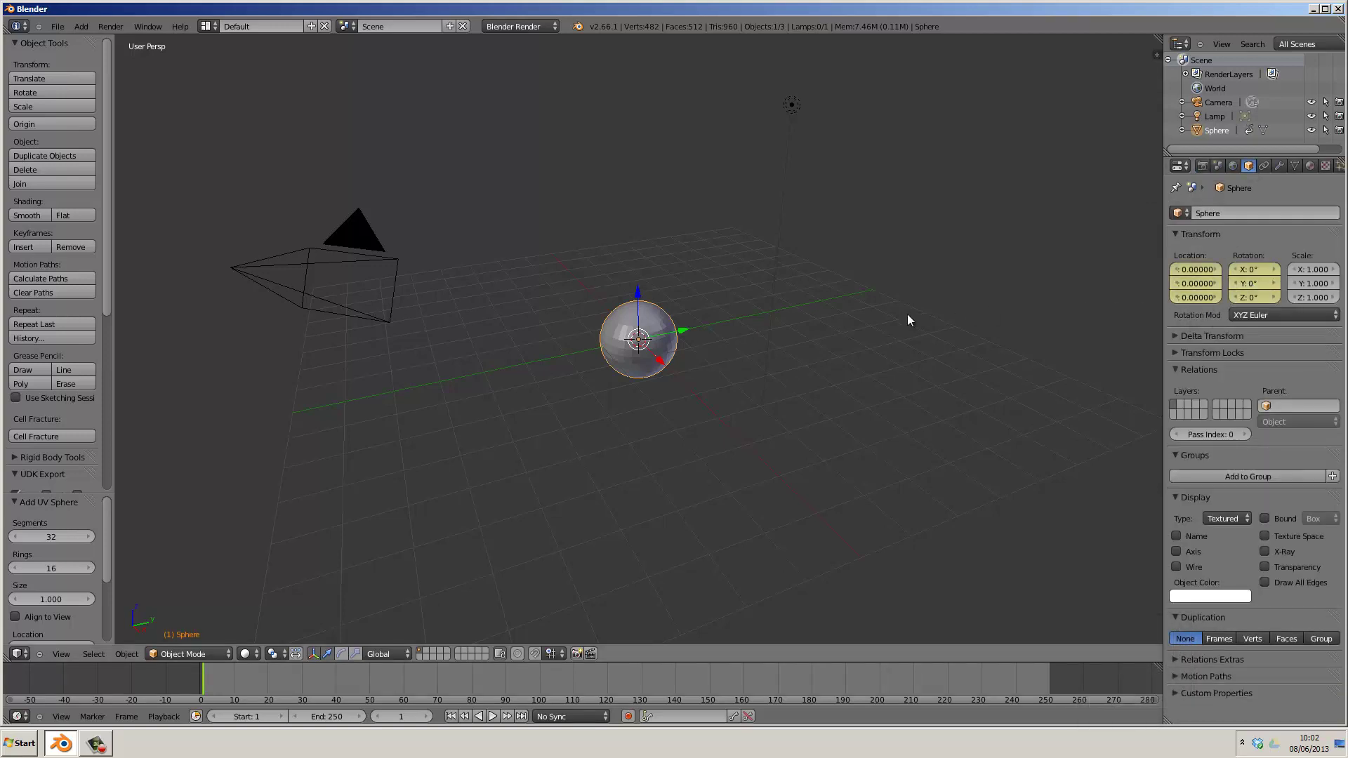
# At frame 100, set the sphere's Y location to 10 and keyframe it.
pyautogui.click(402, 716)
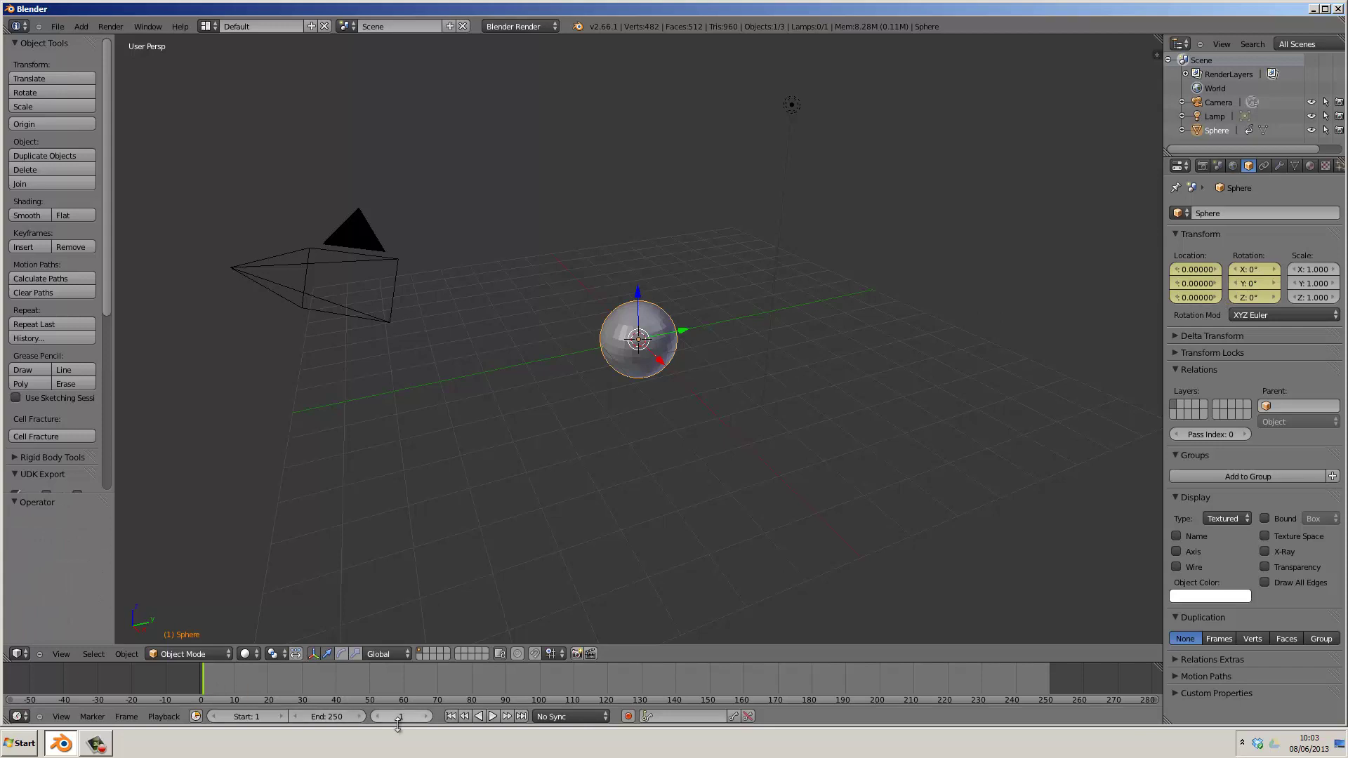
pyautogui.write('100')
pyautogui.press('Return')
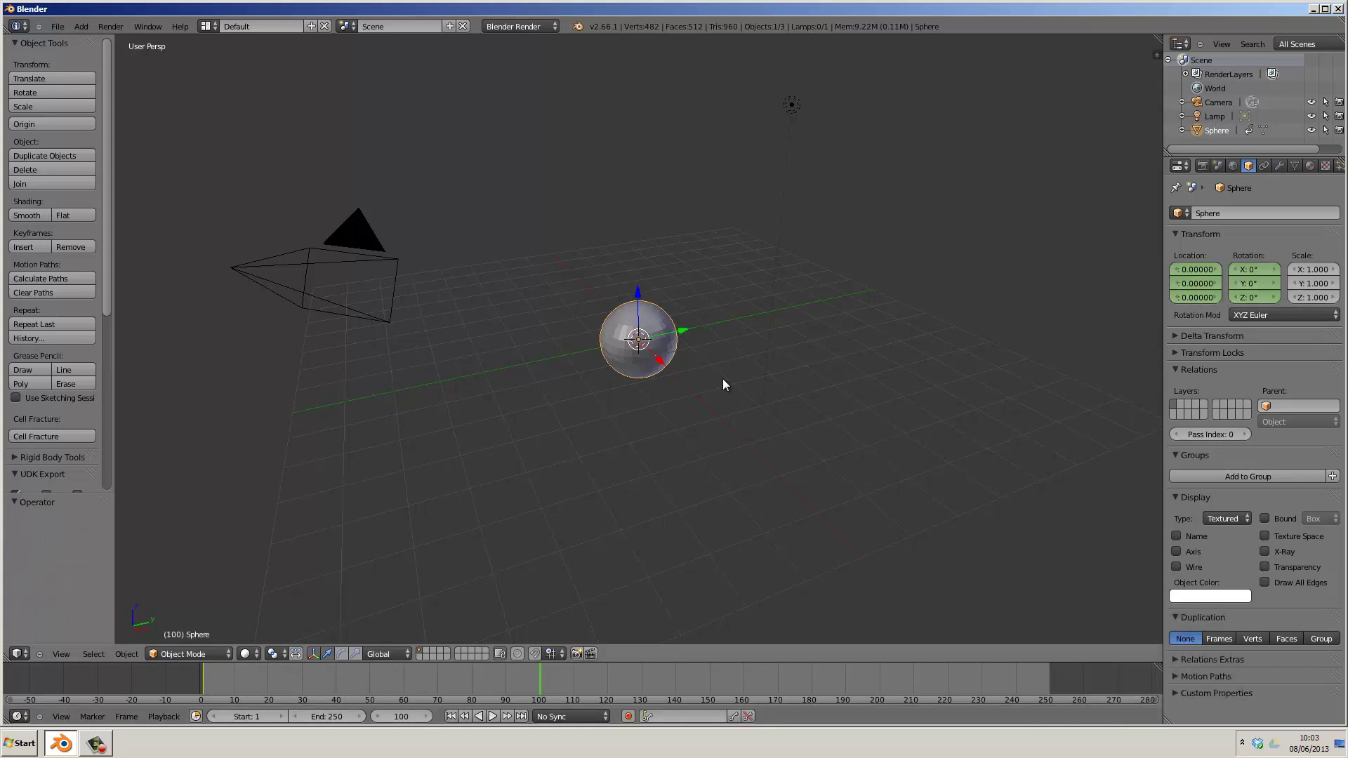
pyautogui.click(1195, 281)
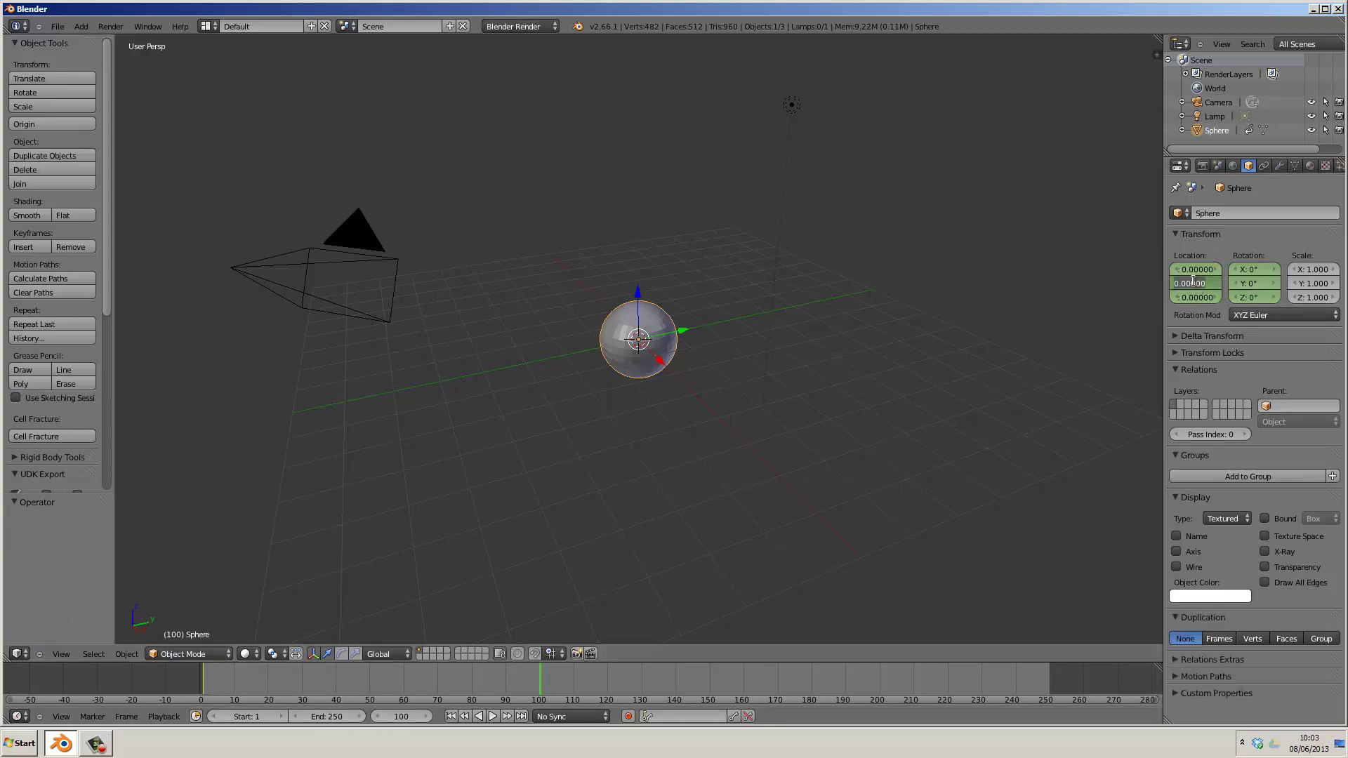
pyautogui.write('10')
pyautogui.press('Return')
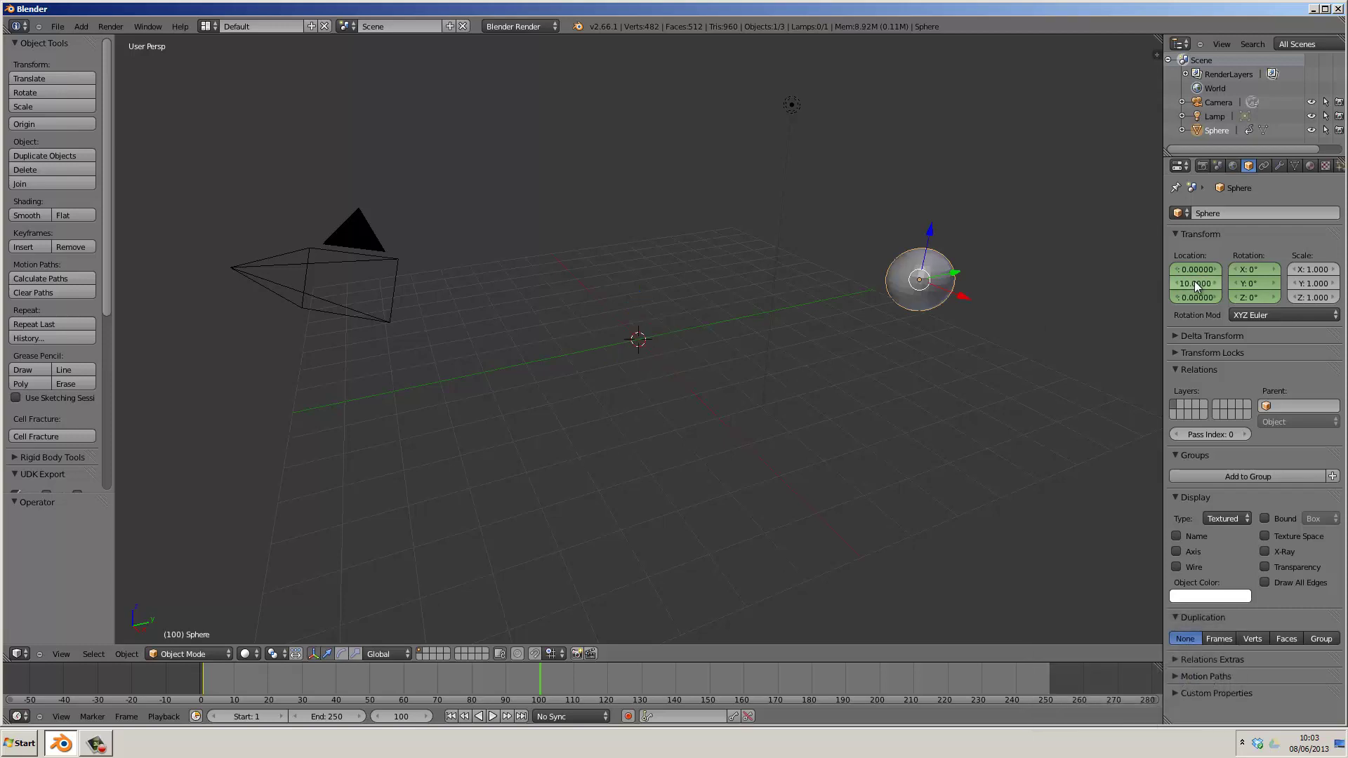
pyautogui.press('i')
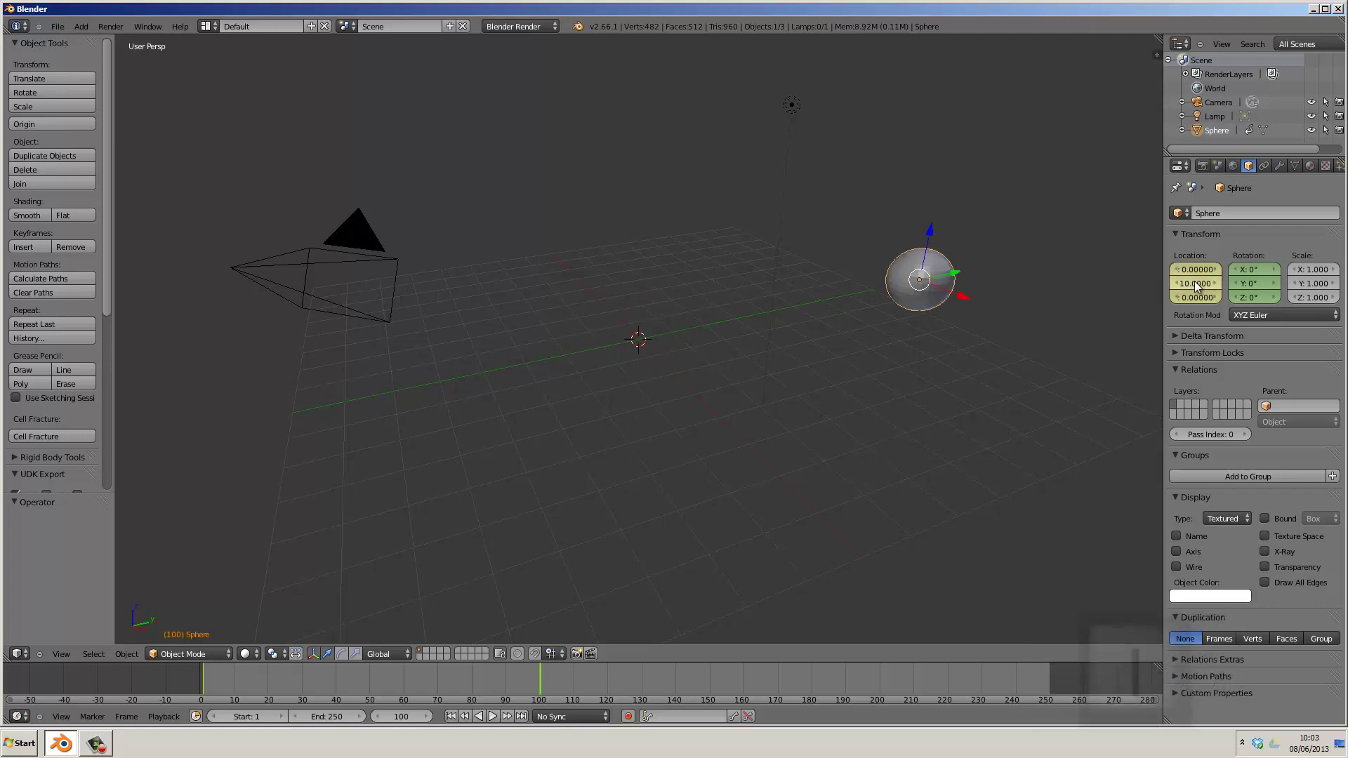
# Keyframe an X rotation of -90 at frame 100, then return to frame 1.
pyautogui.click(1256, 269)
pyautogui.write('-900')
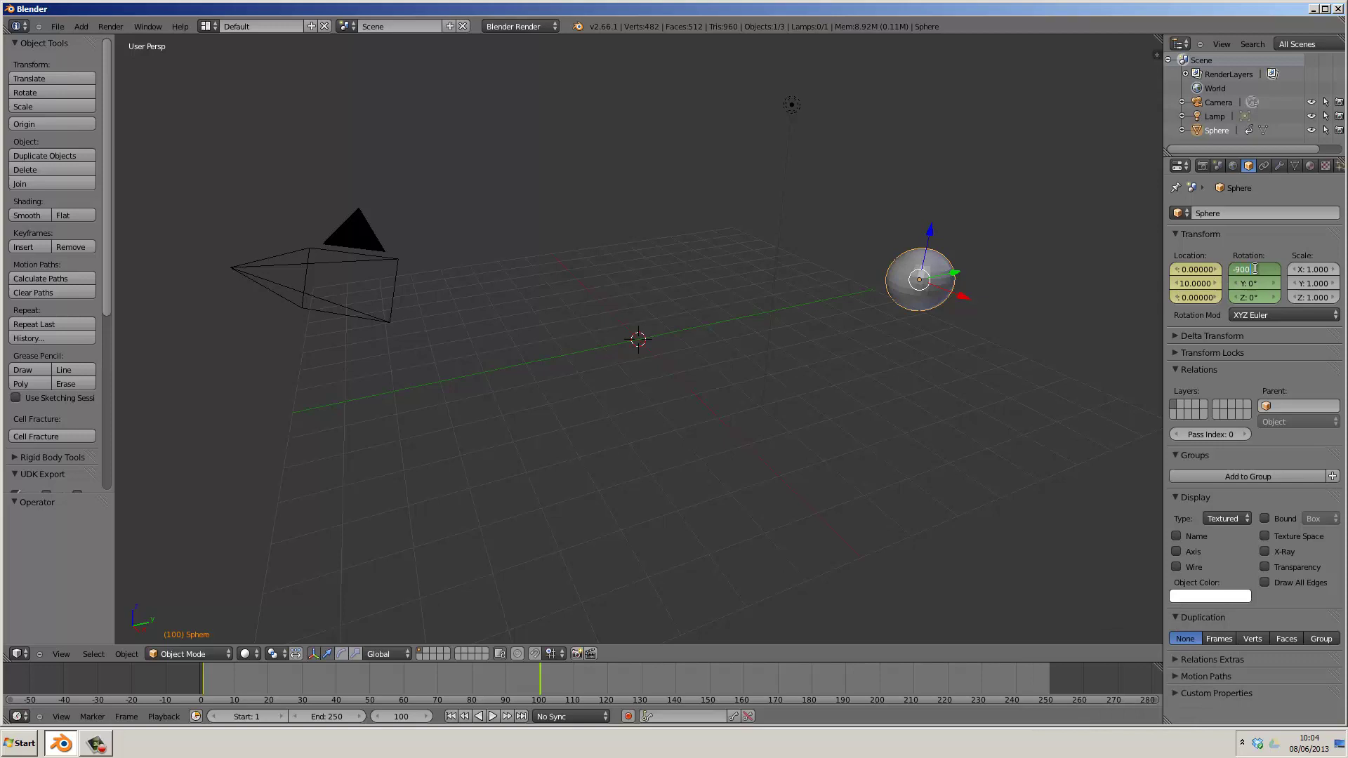
pyautogui.press('Return')
pyautogui.press('i')
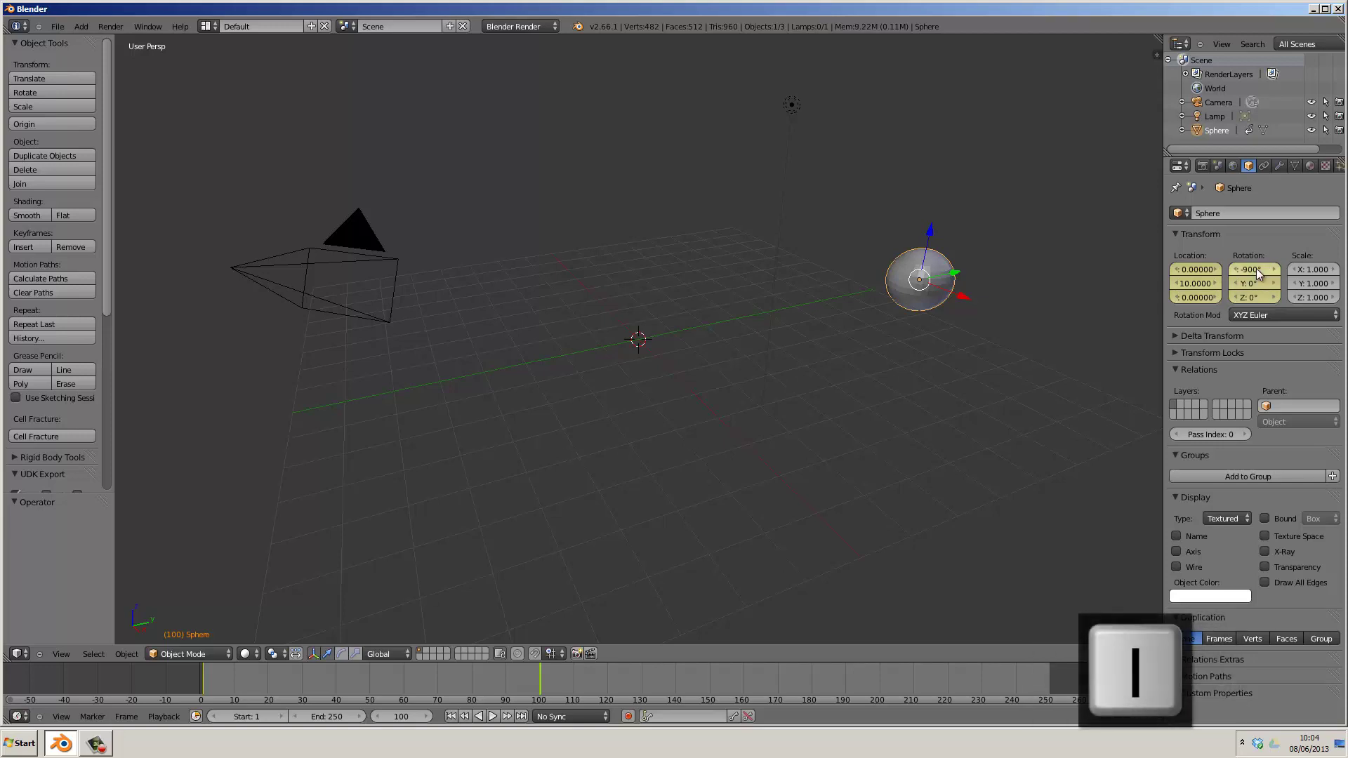
pyautogui.click(450, 716)
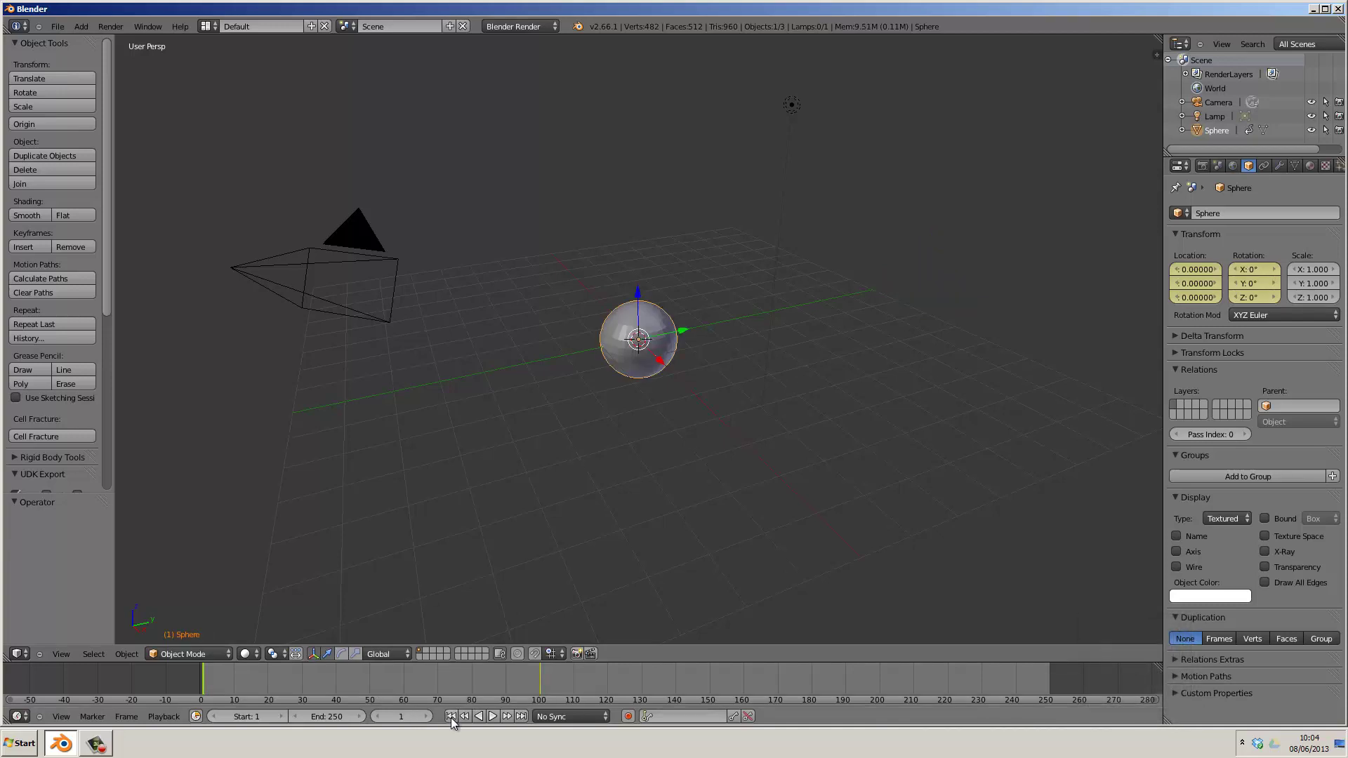
pyautogui.click(494, 717)
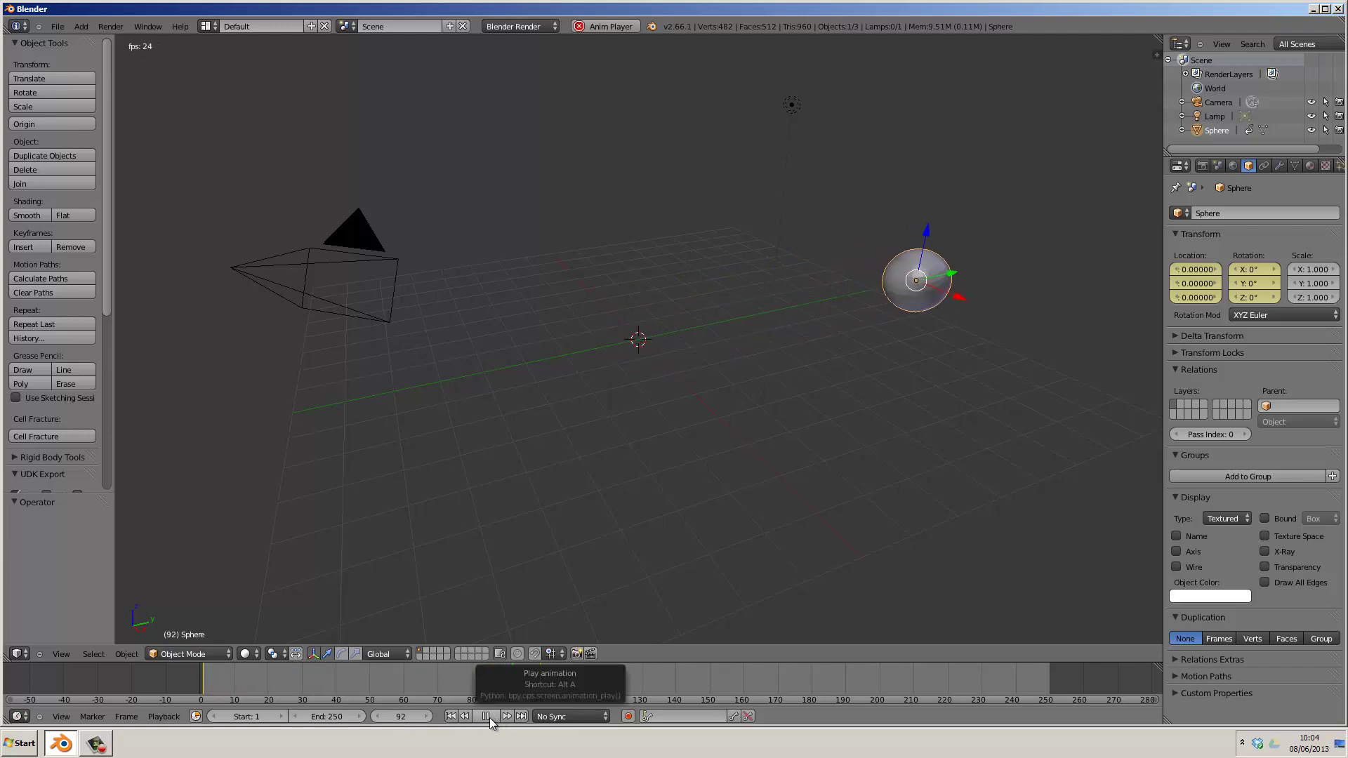
pyautogui.click(490, 716)
pyautogui.click(451, 716)
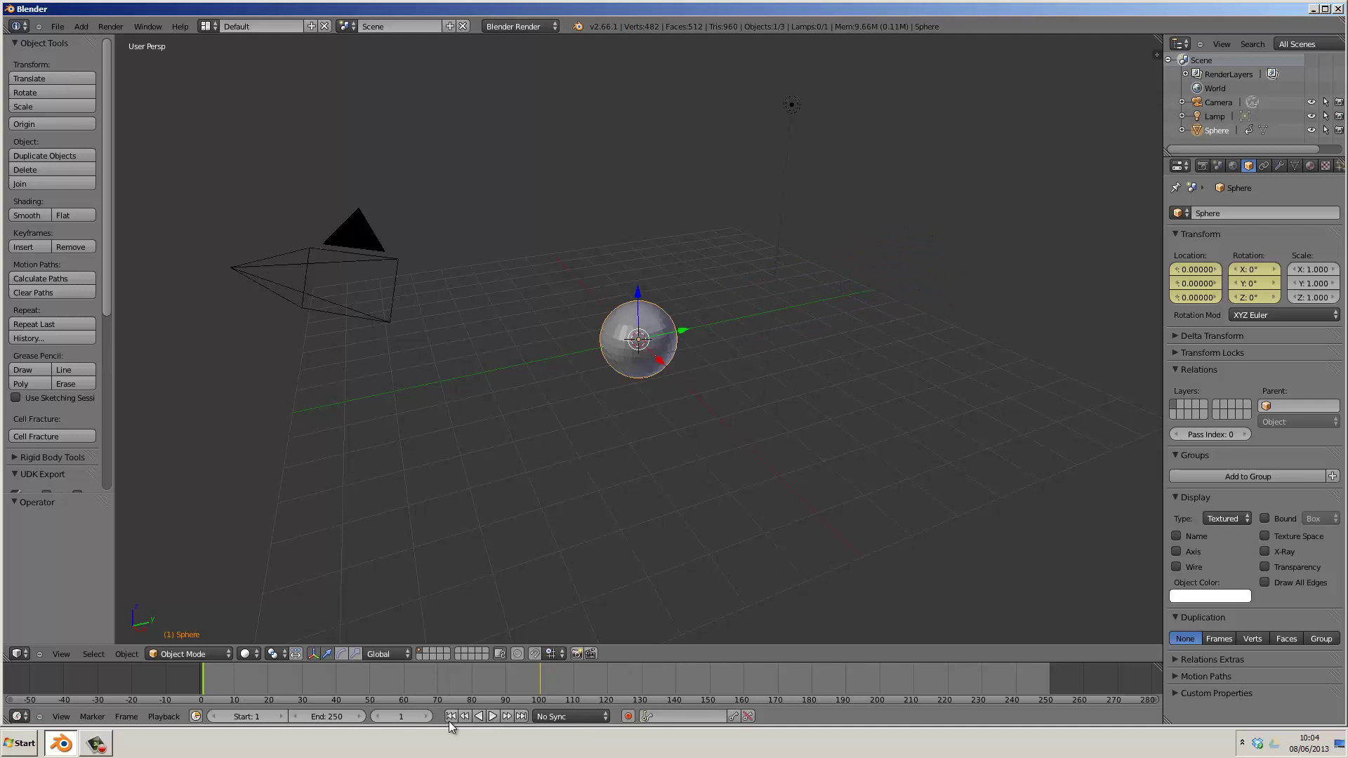
# Turn the bottom area into an enlarged Dope Sheet showing all channels.
pyautogui.click(17, 716)
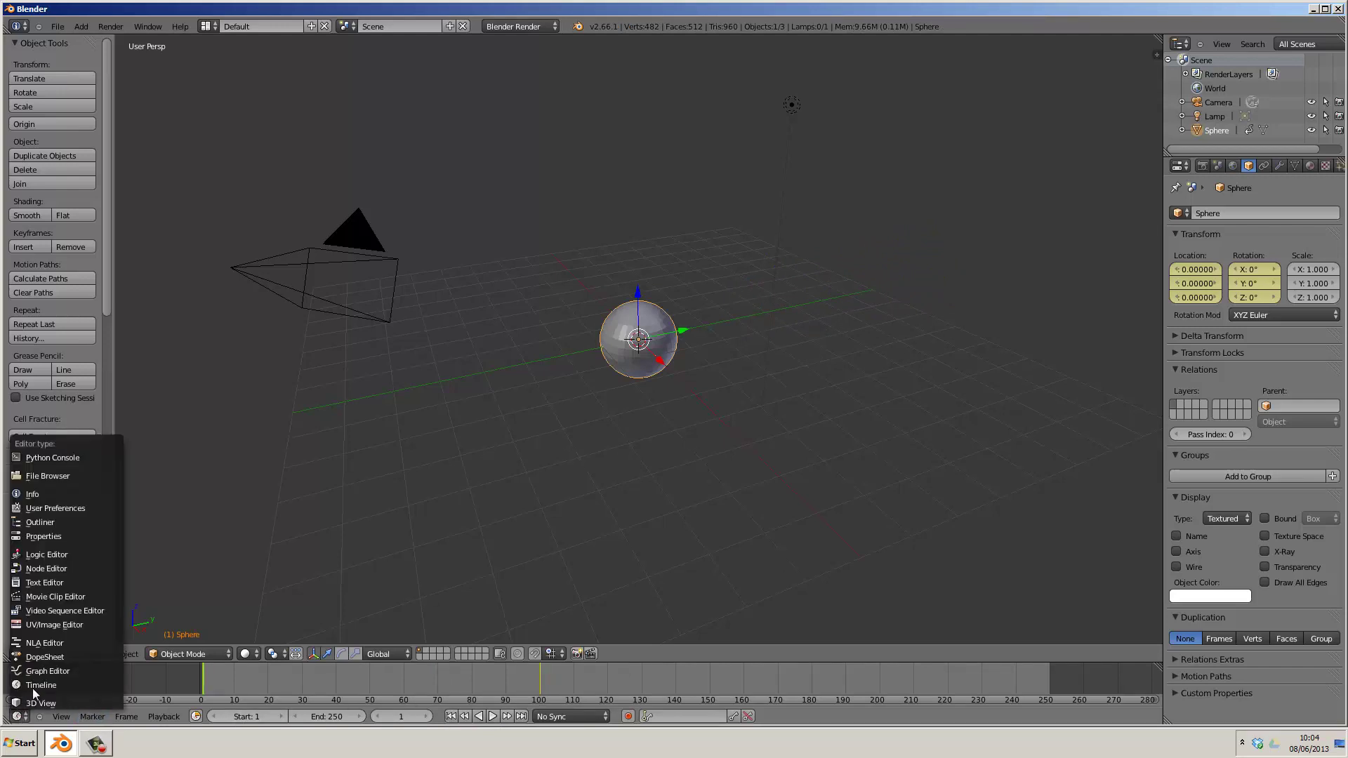
pyautogui.click(47, 659)
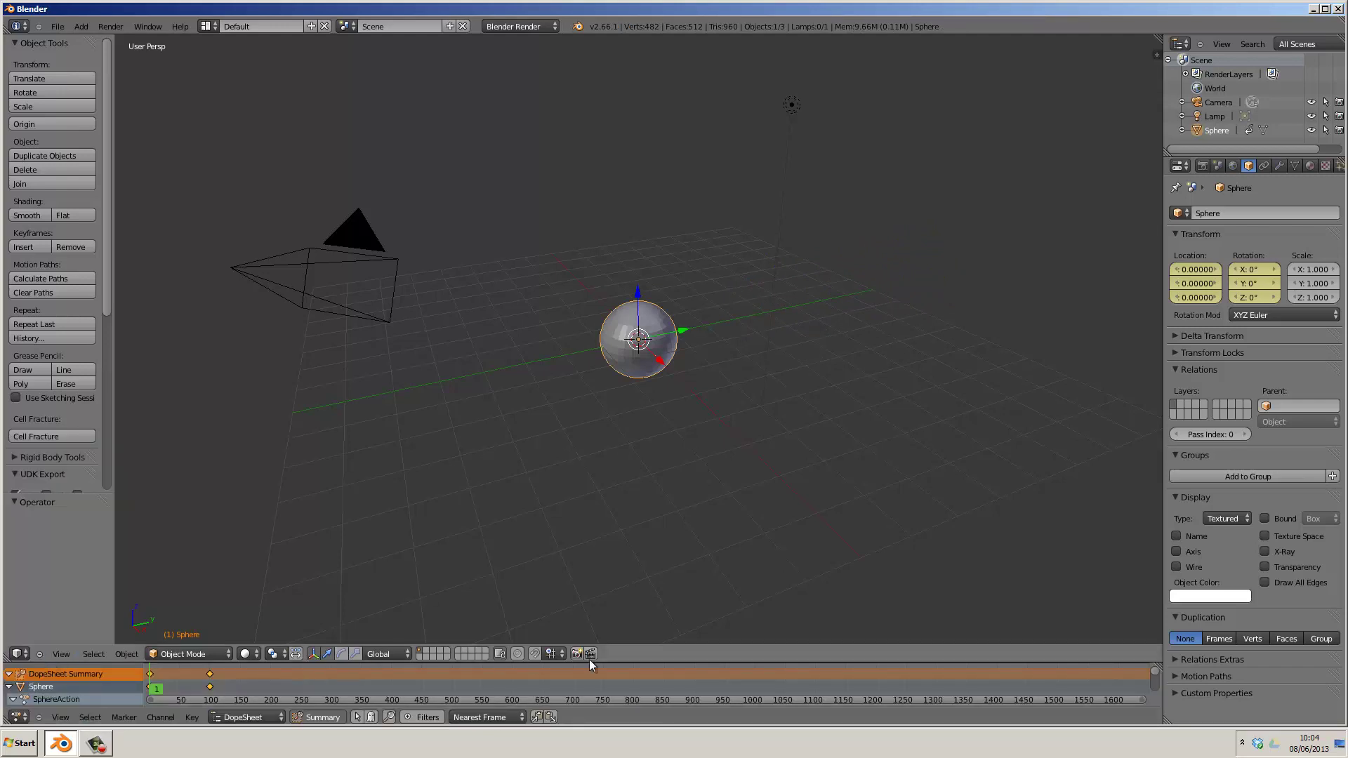
pyautogui.moveTo(631, 663); pyautogui.dragTo(655, 370)
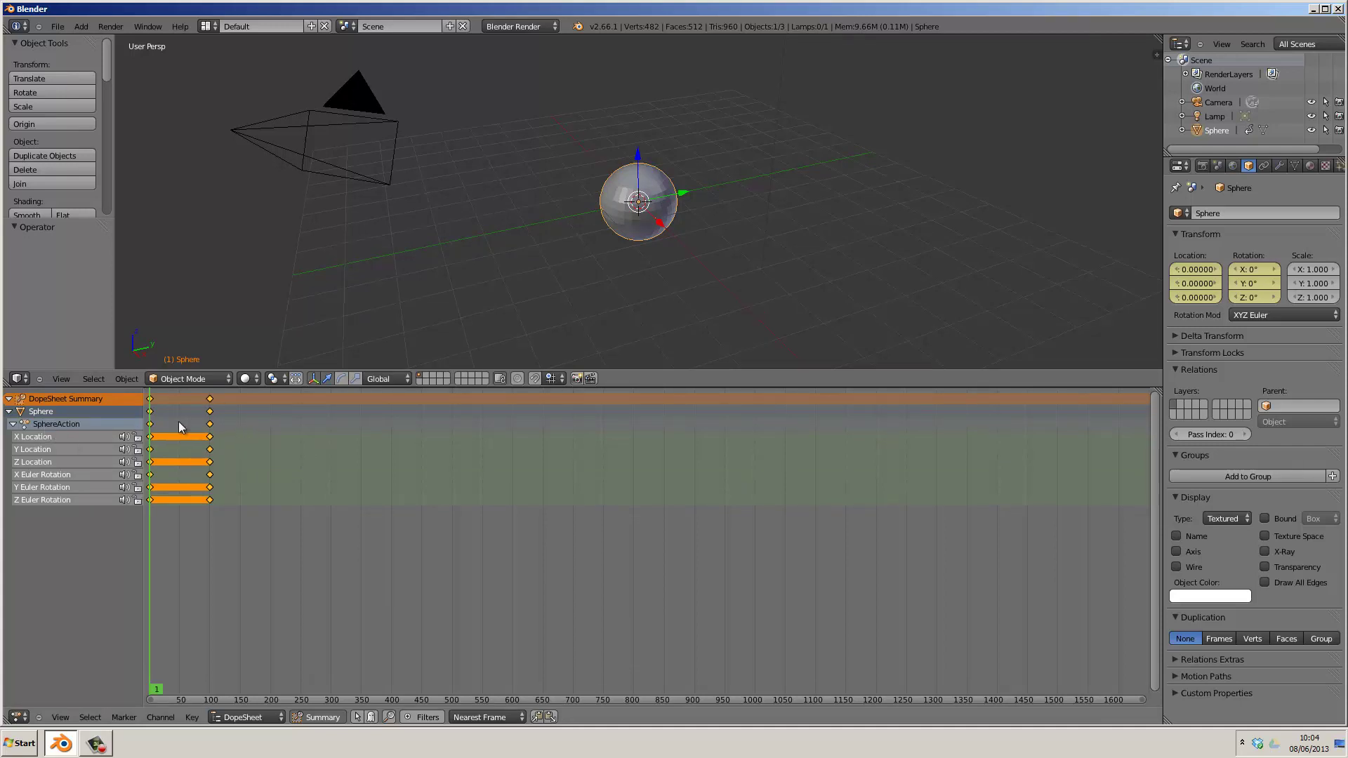
# Move the sphere's frame-100 keyframes to about frame 50.
pyautogui.rightClick(210, 425)
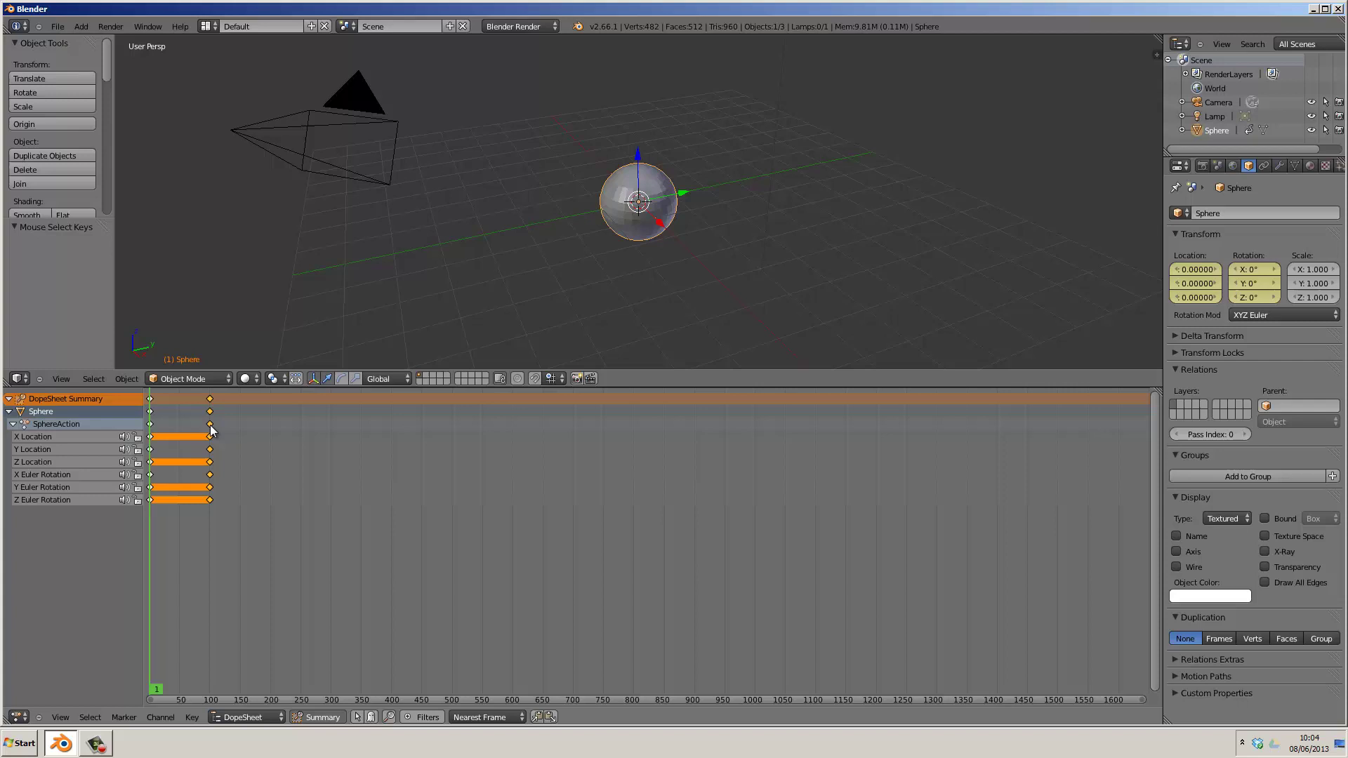
pyautogui.press('g')
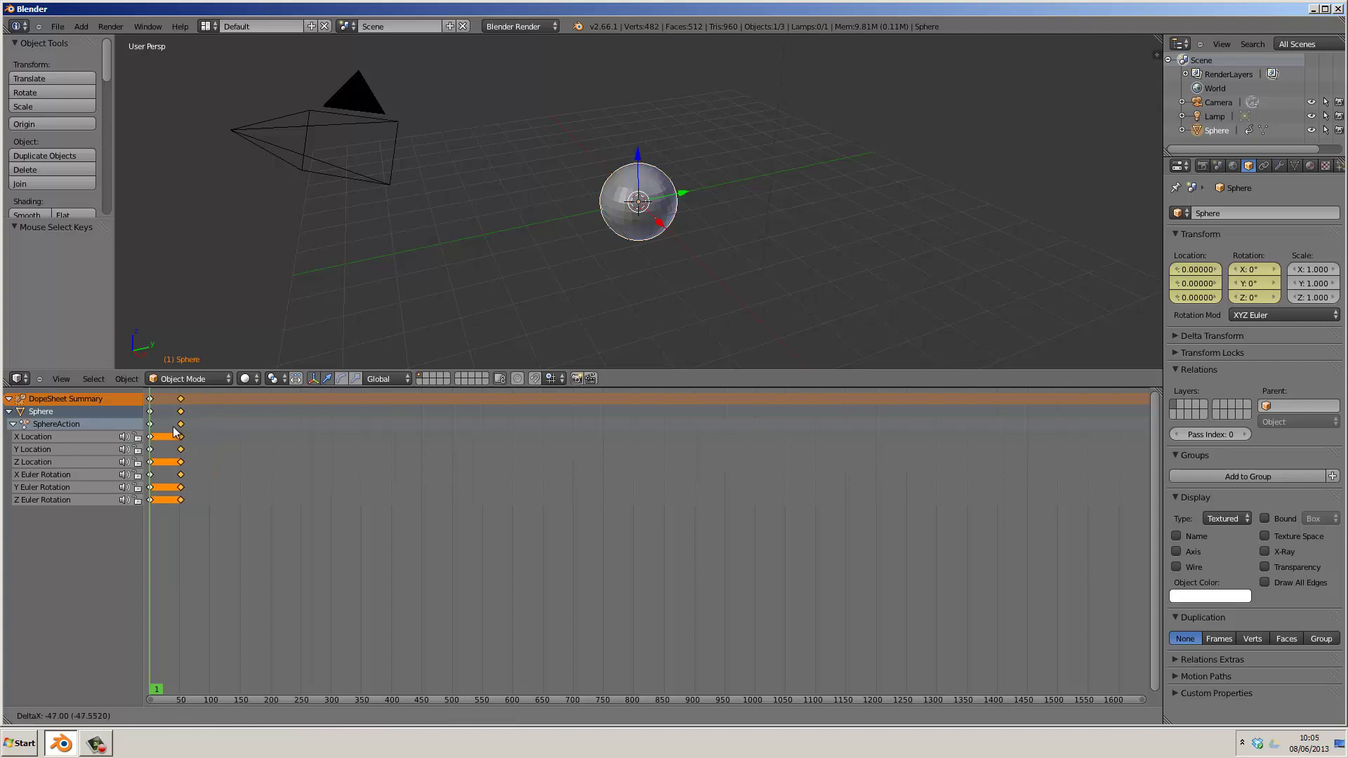
pyautogui.click(173, 431)
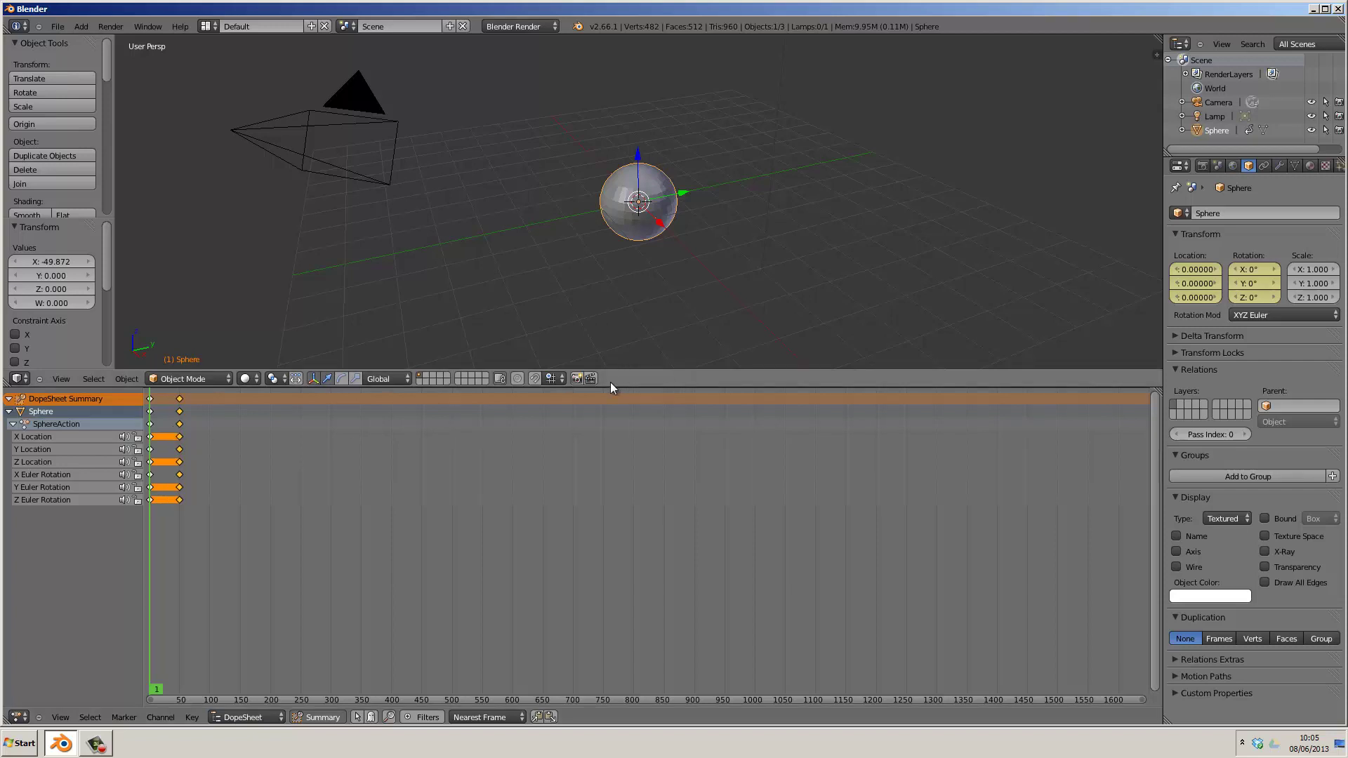
# Shrink the Dope Sheet, preview frame 50, and split the 3D view into two stacked views.
pyautogui.moveTo(610, 385); pyautogui.dragTo(614, 421)
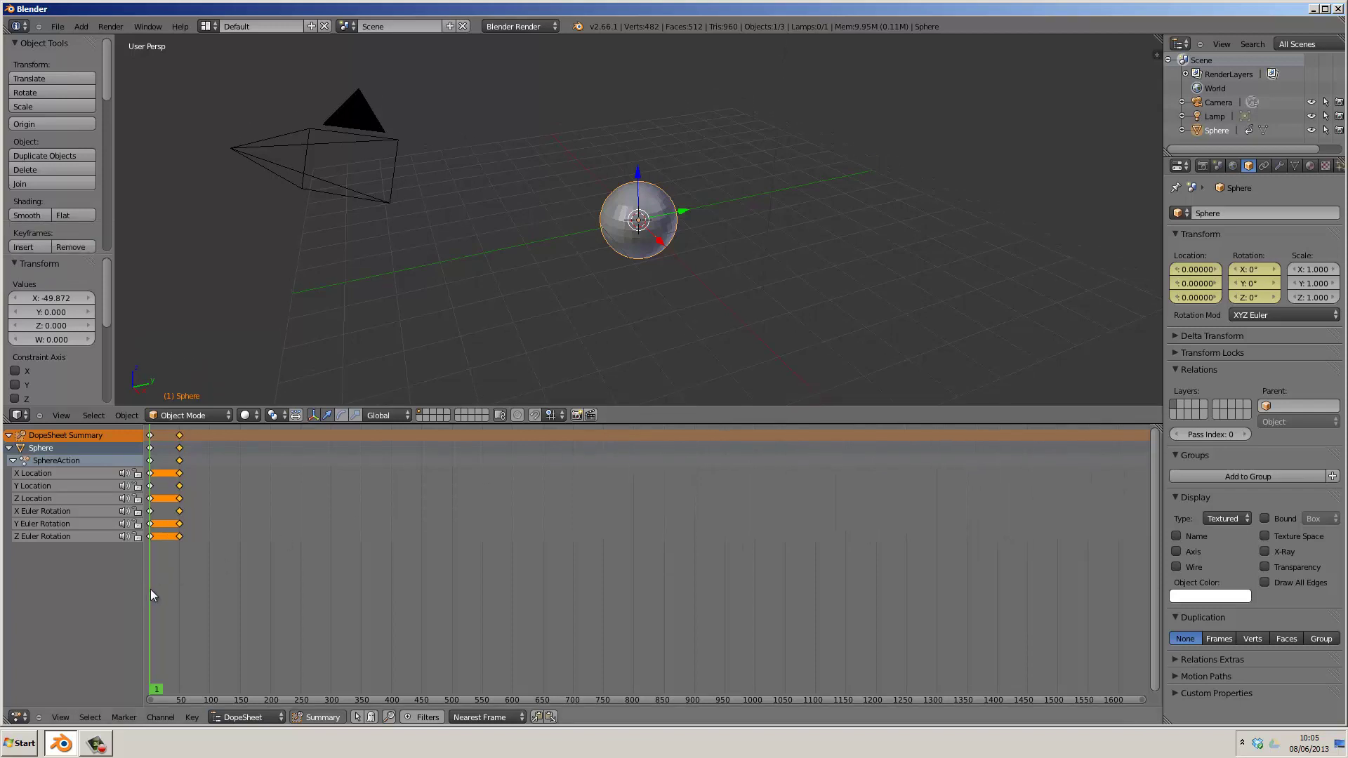
pyautogui.moveTo(148, 587); pyautogui.dragTo(181, 582)
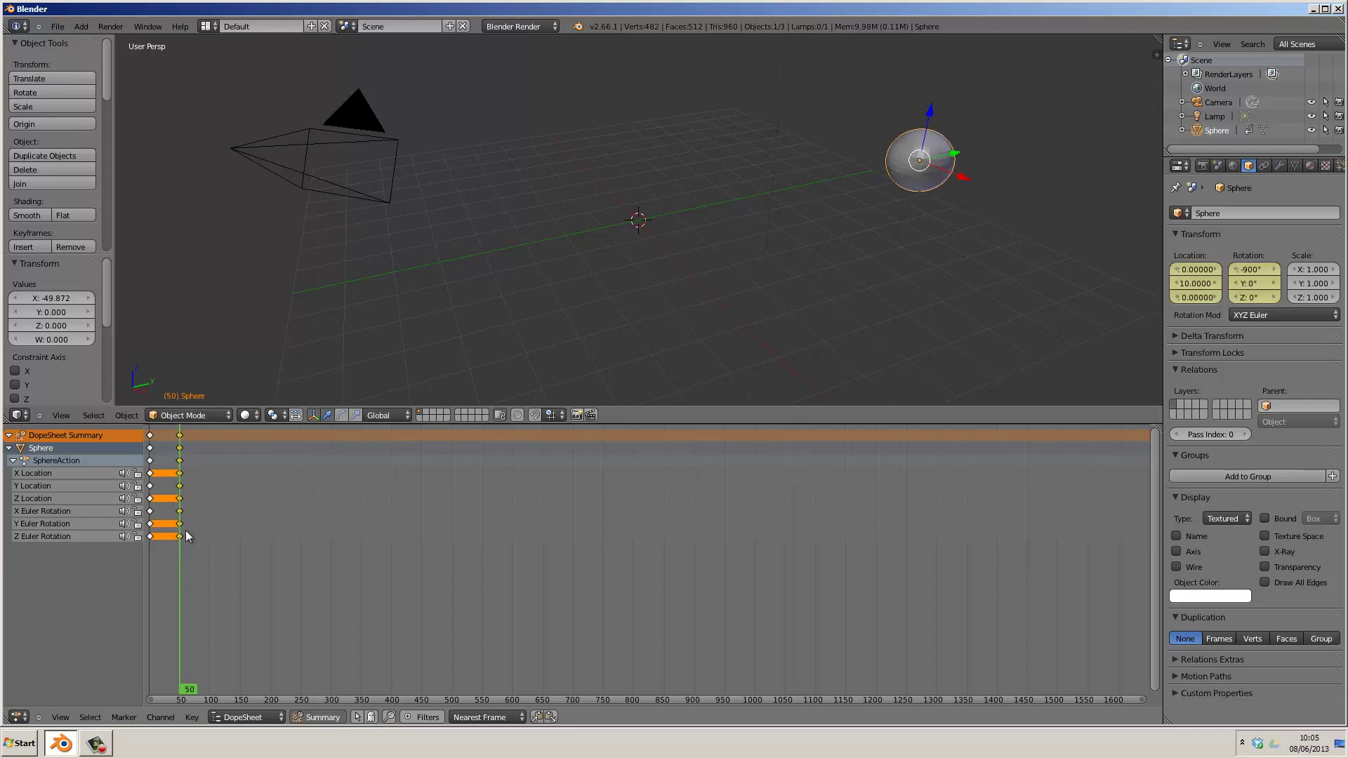
pyautogui.rightClick(1162, 343)
pyautogui.click(1143, 340)
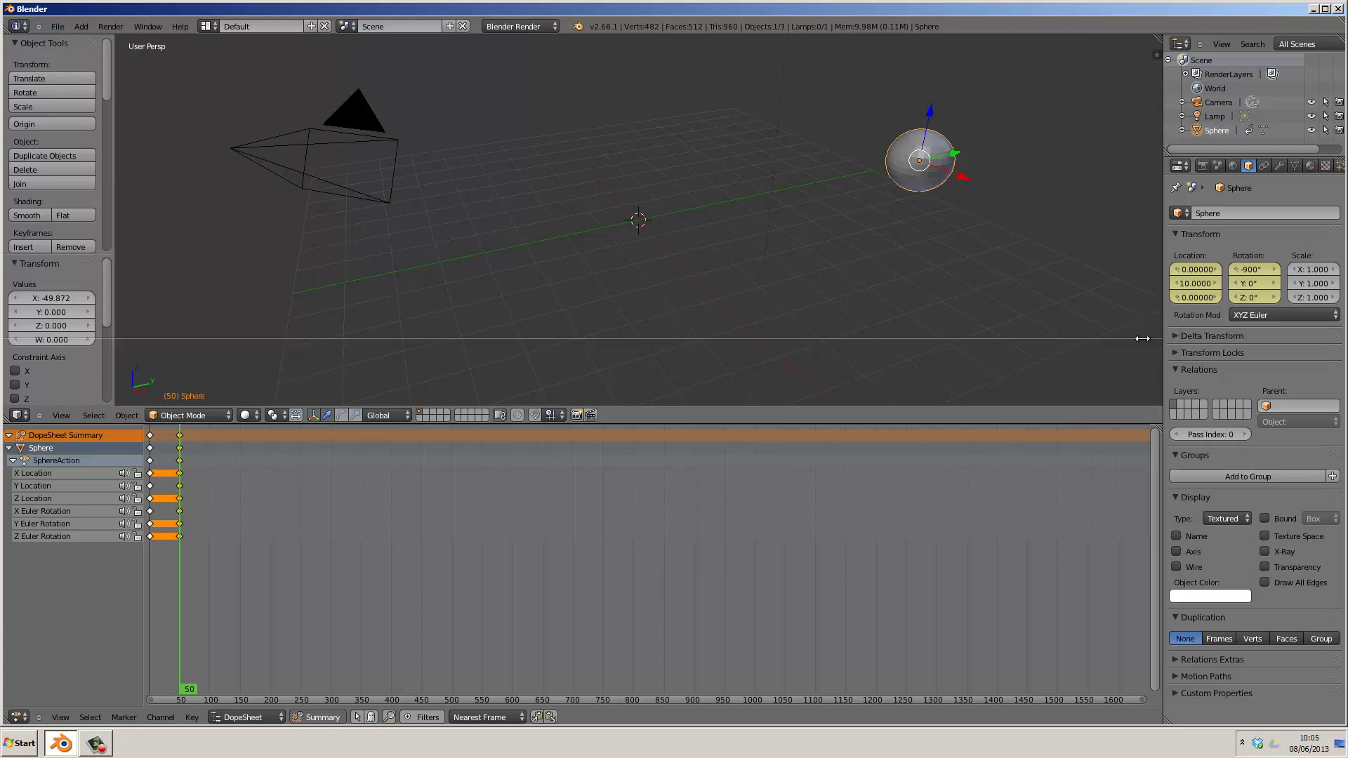
pyautogui.click(1143, 339)
pyautogui.click(19, 415)
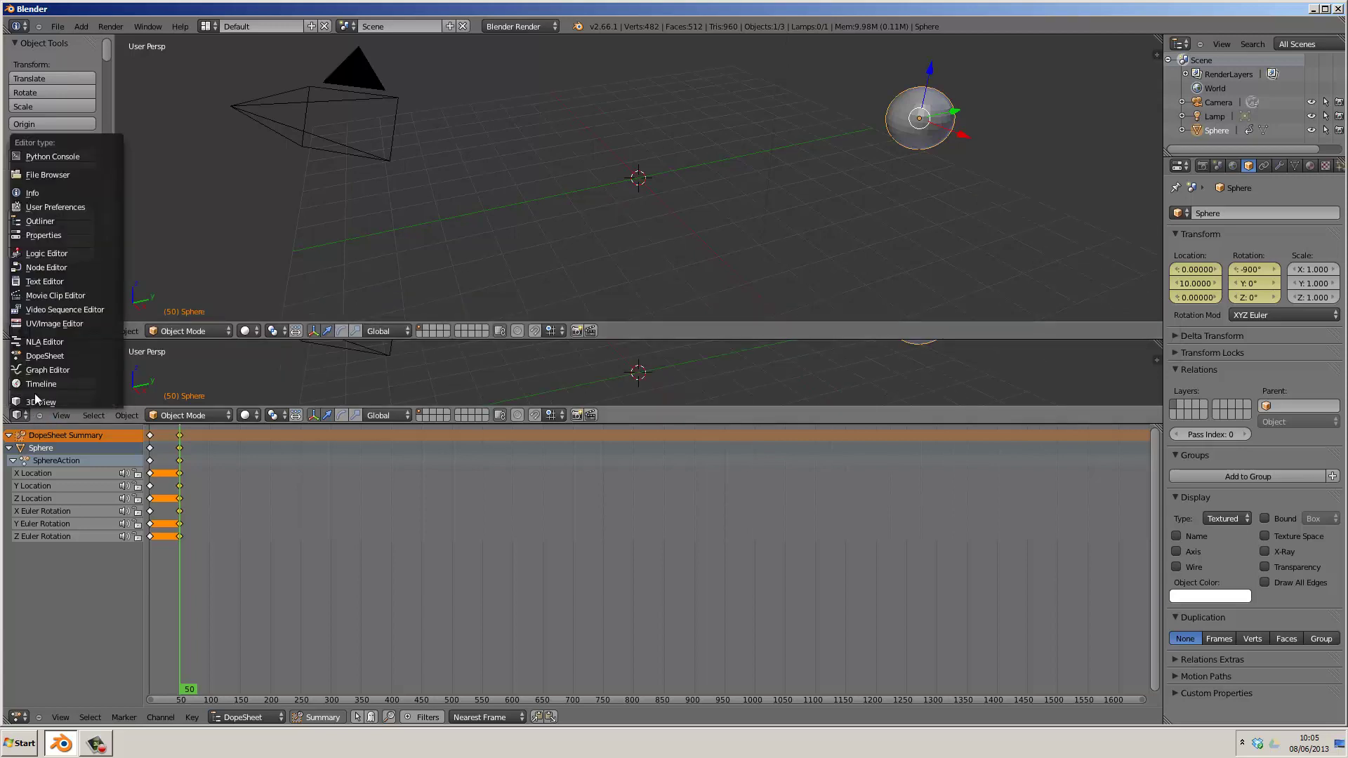
pyautogui.click(43, 382)
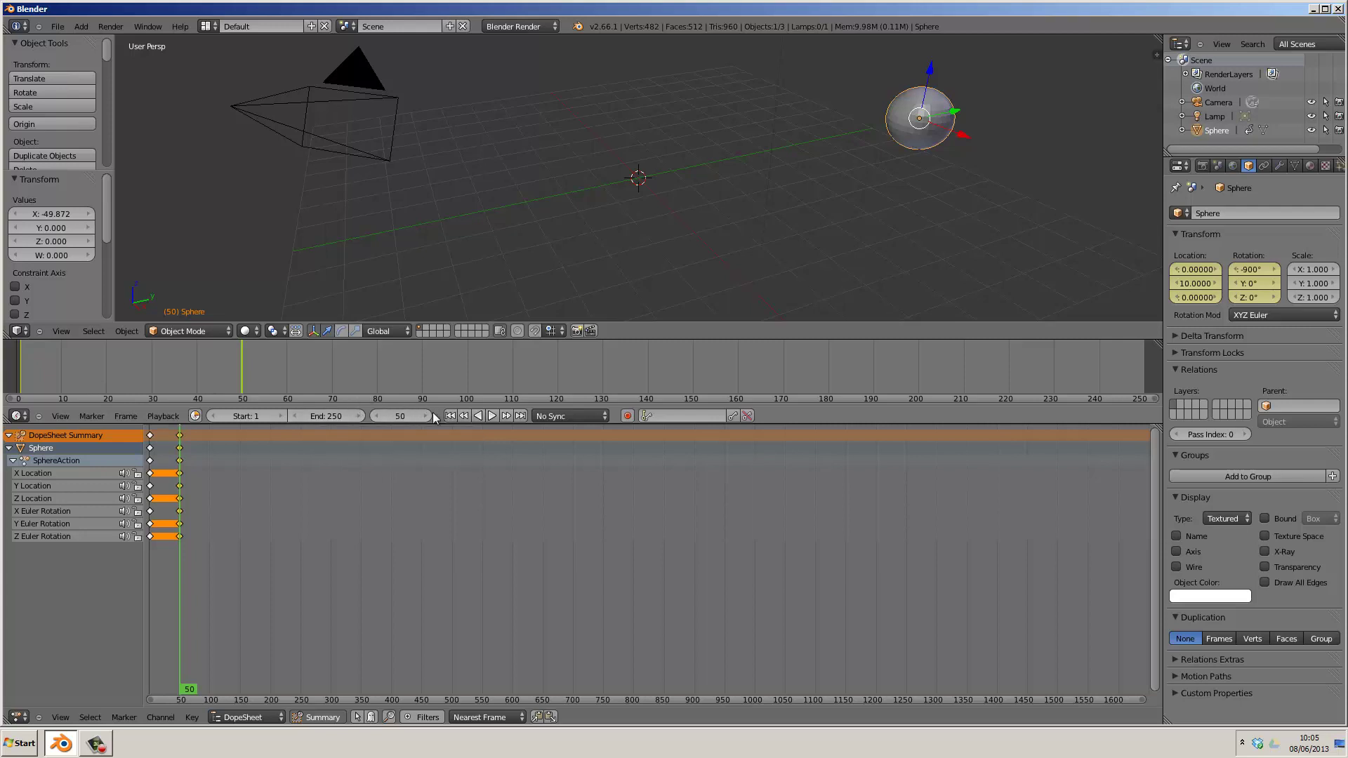
pyautogui.moveTo(267, 355); pyautogui.dragTo(31, 379)
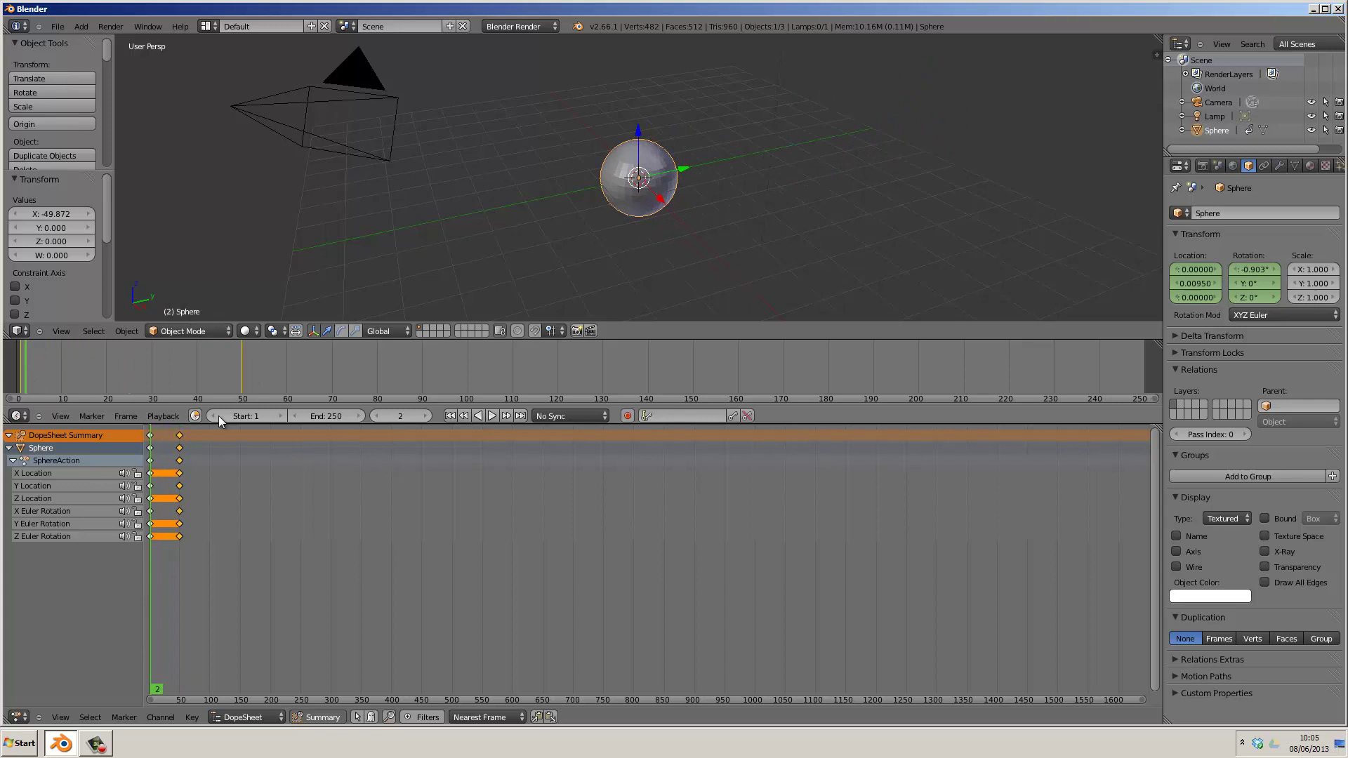
pyautogui.click(496, 414)
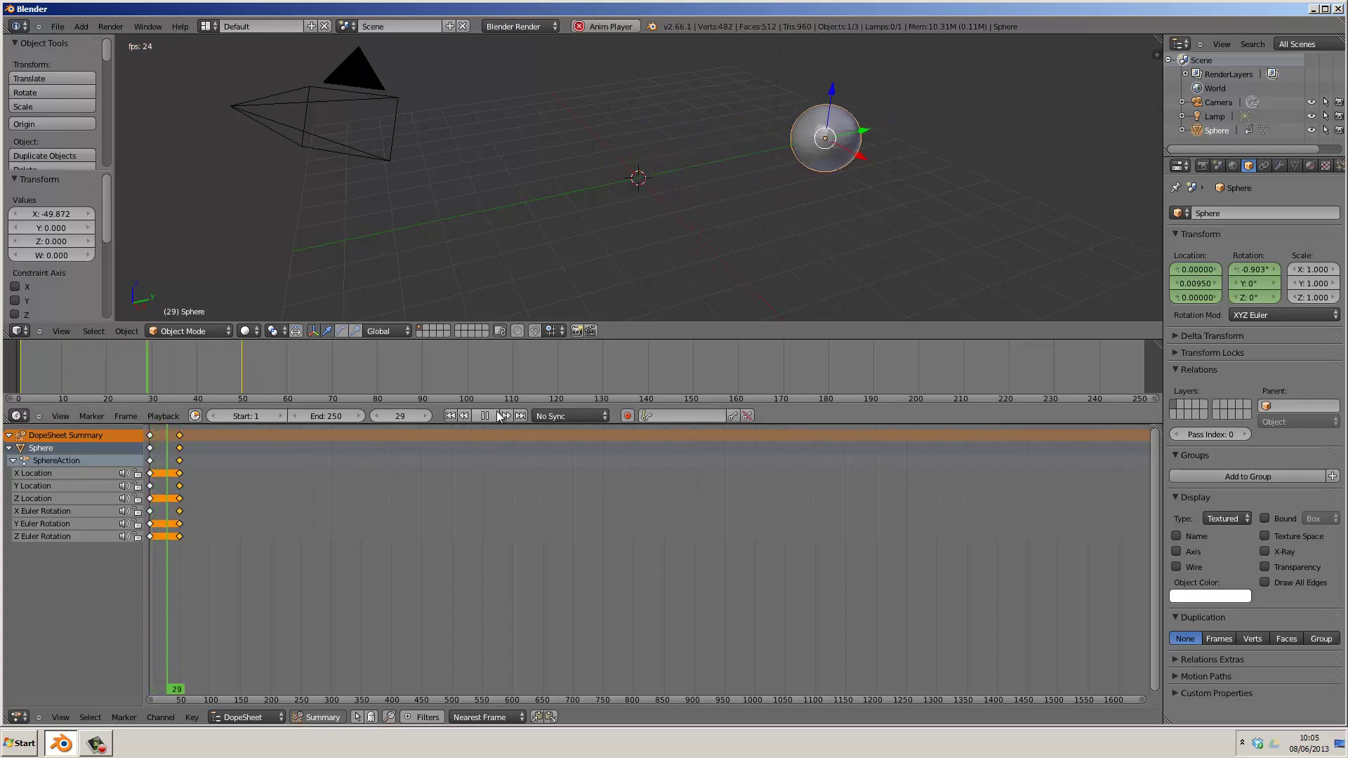
pyautogui.click(496, 414)
pyautogui.scroll(-1, 467, 436)
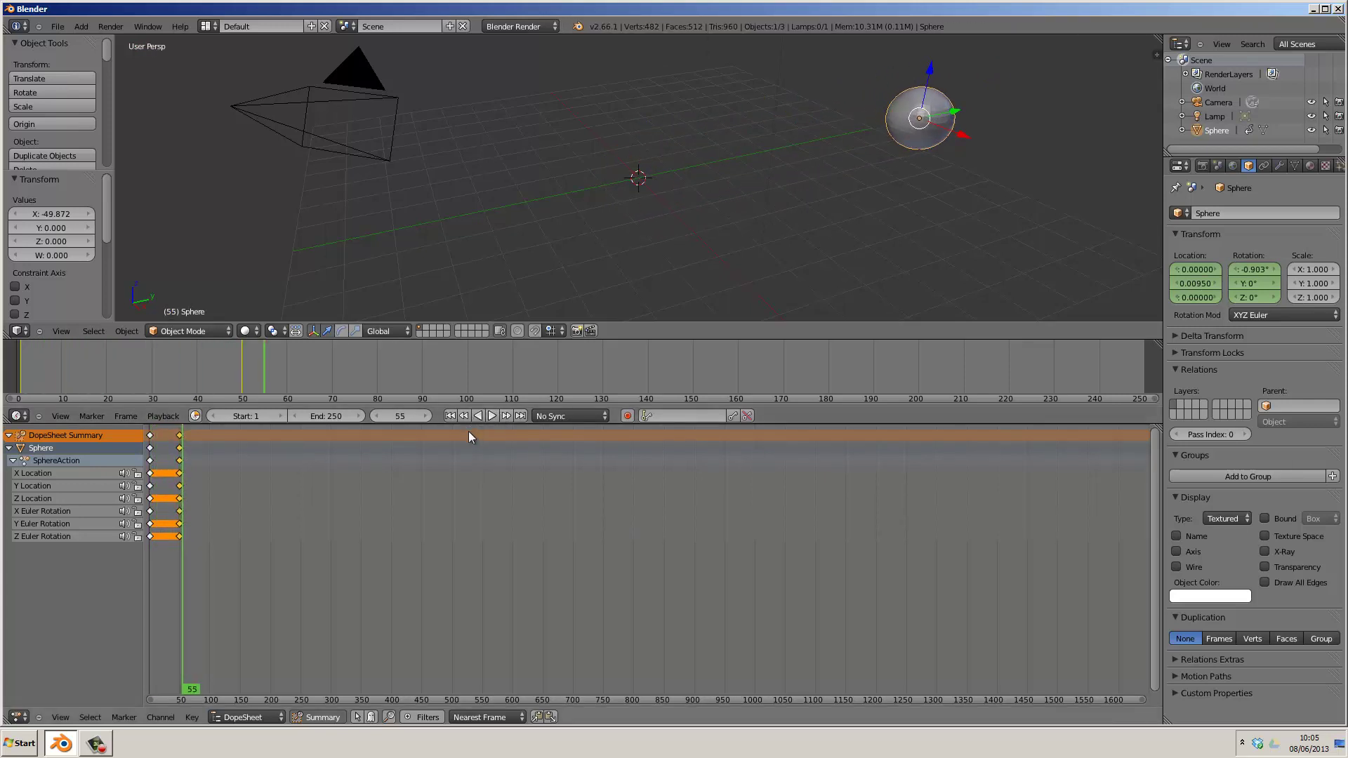
pyautogui.click(244, 390)
# Move the X Euler Rotation end keyframe to about frame 100 and preview the animation.
pyautogui.moveTo(244, 390); pyautogui.dragTo(24, 379)
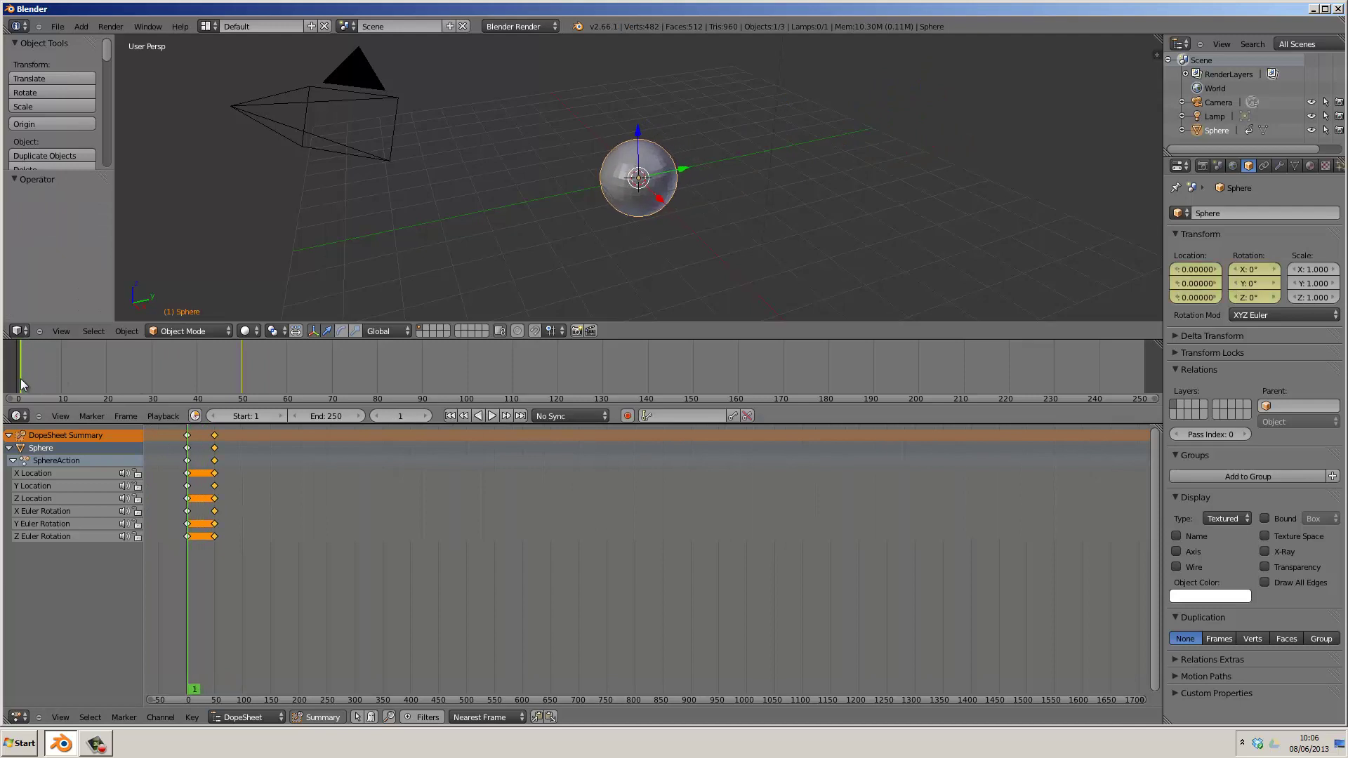
pyautogui.rightClick(216, 512)
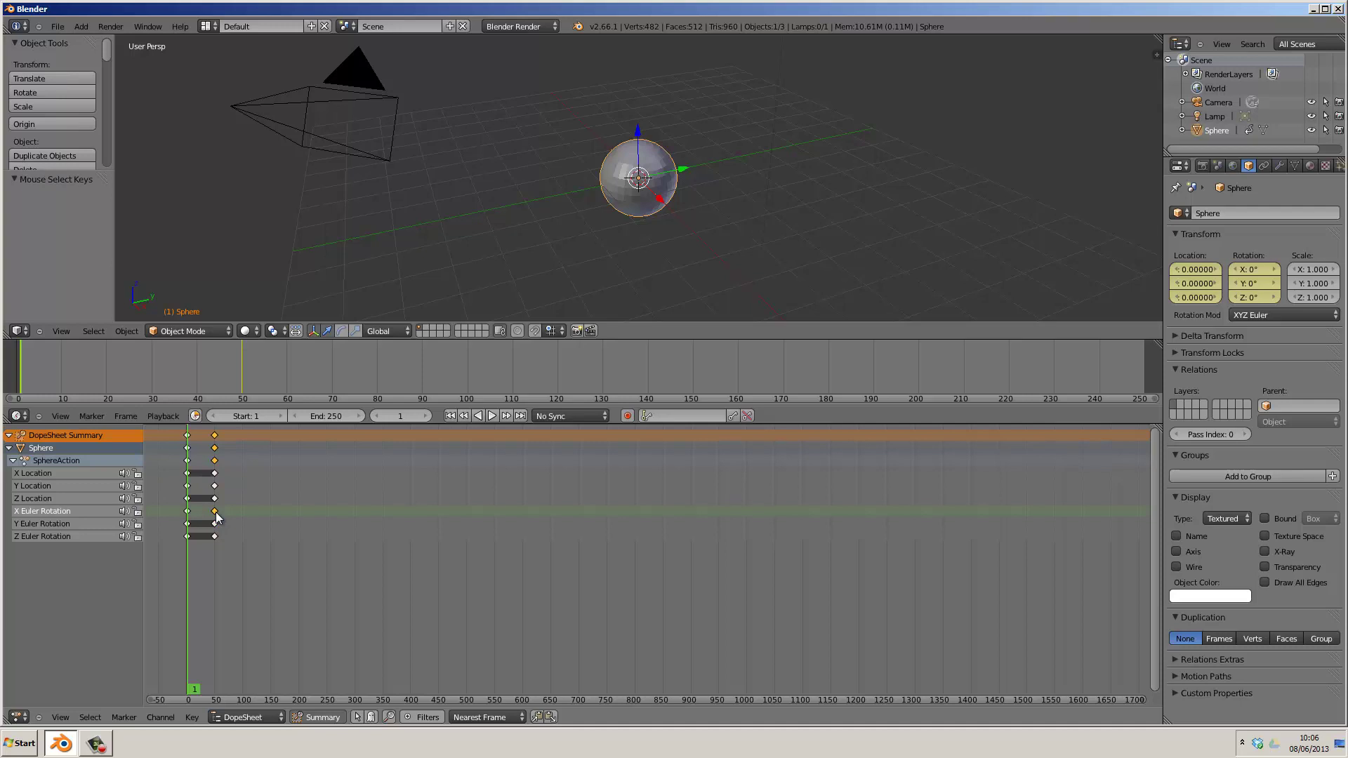
pyautogui.press('g')
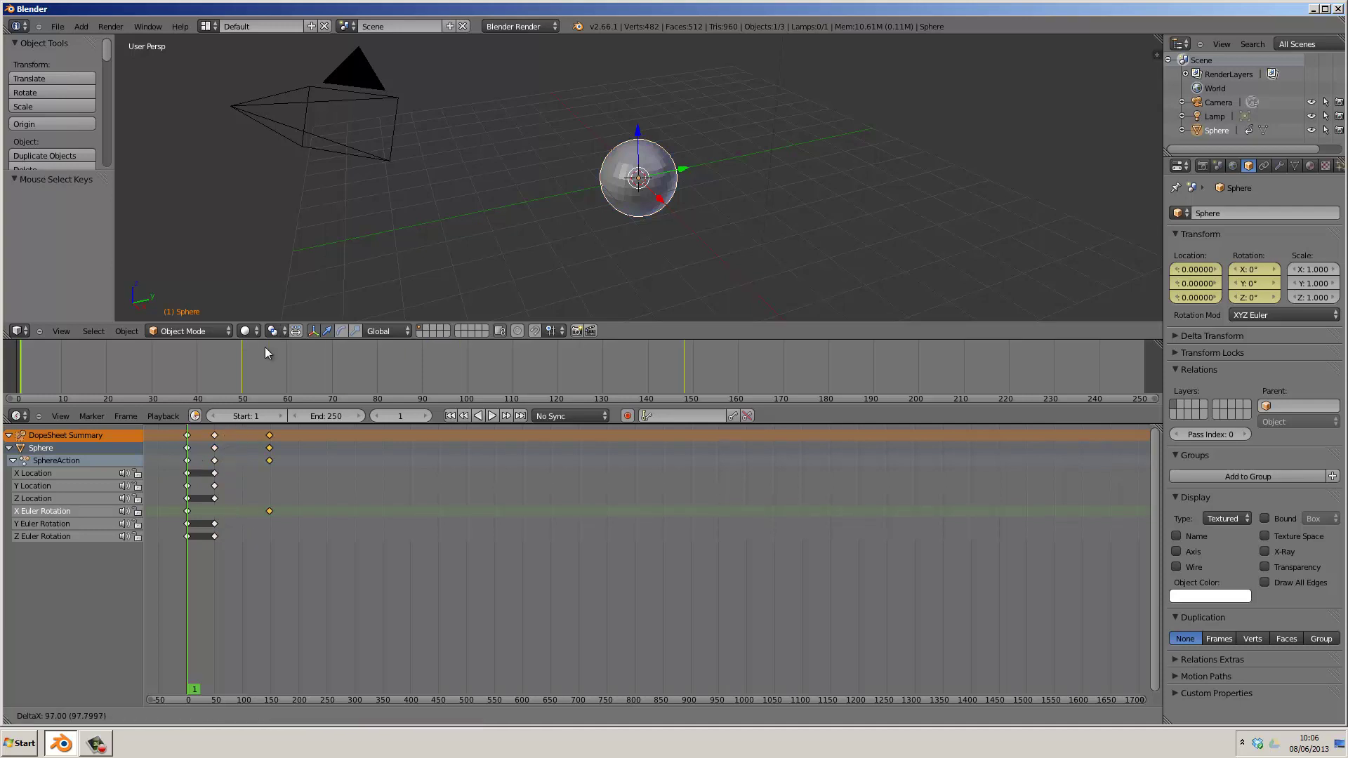
pyautogui.click(251, 458)
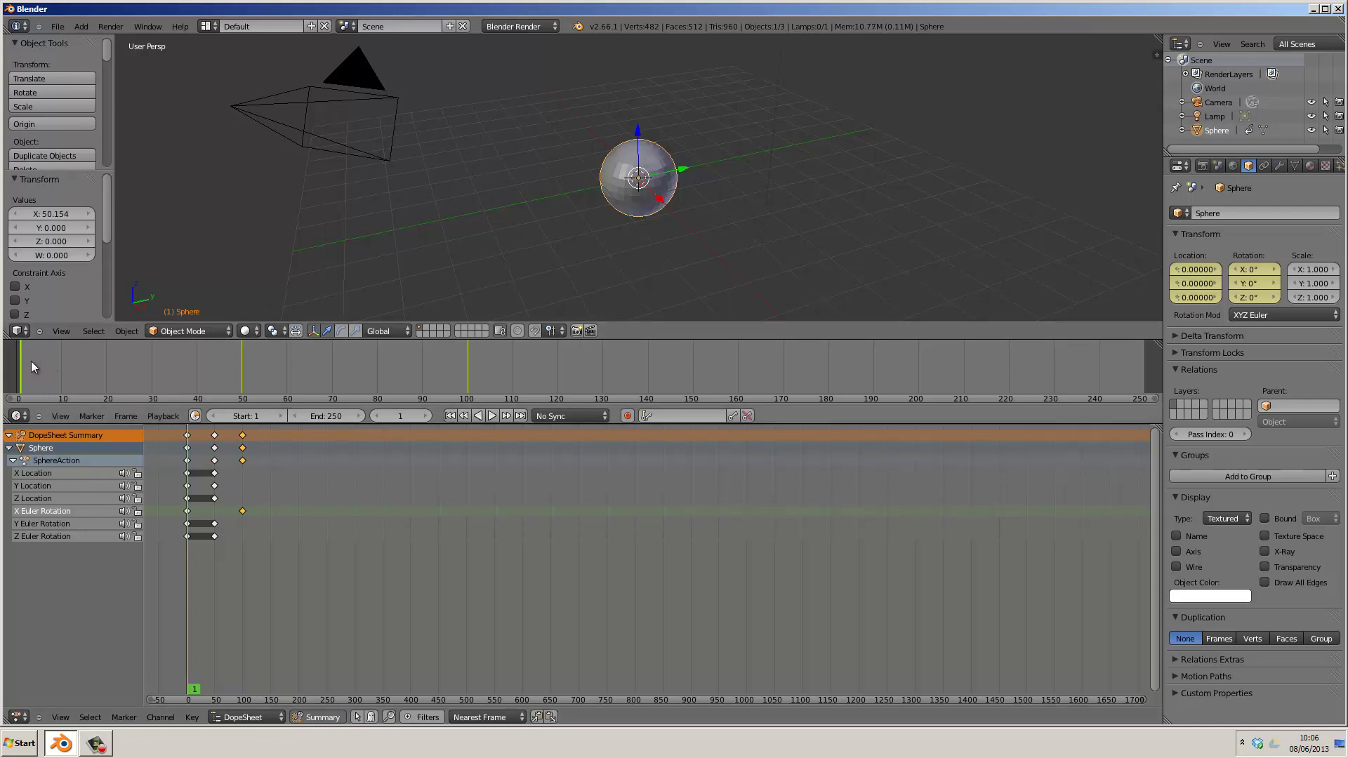
pyautogui.moveTo(31, 361); pyautogui.dragTo(448, 386)
pyautogui.click(450, 415)
# Switch the Dope Sheet area to the Graph Editor.
pyautogui.click(26, 717)
pyautogui.click(45, 683)
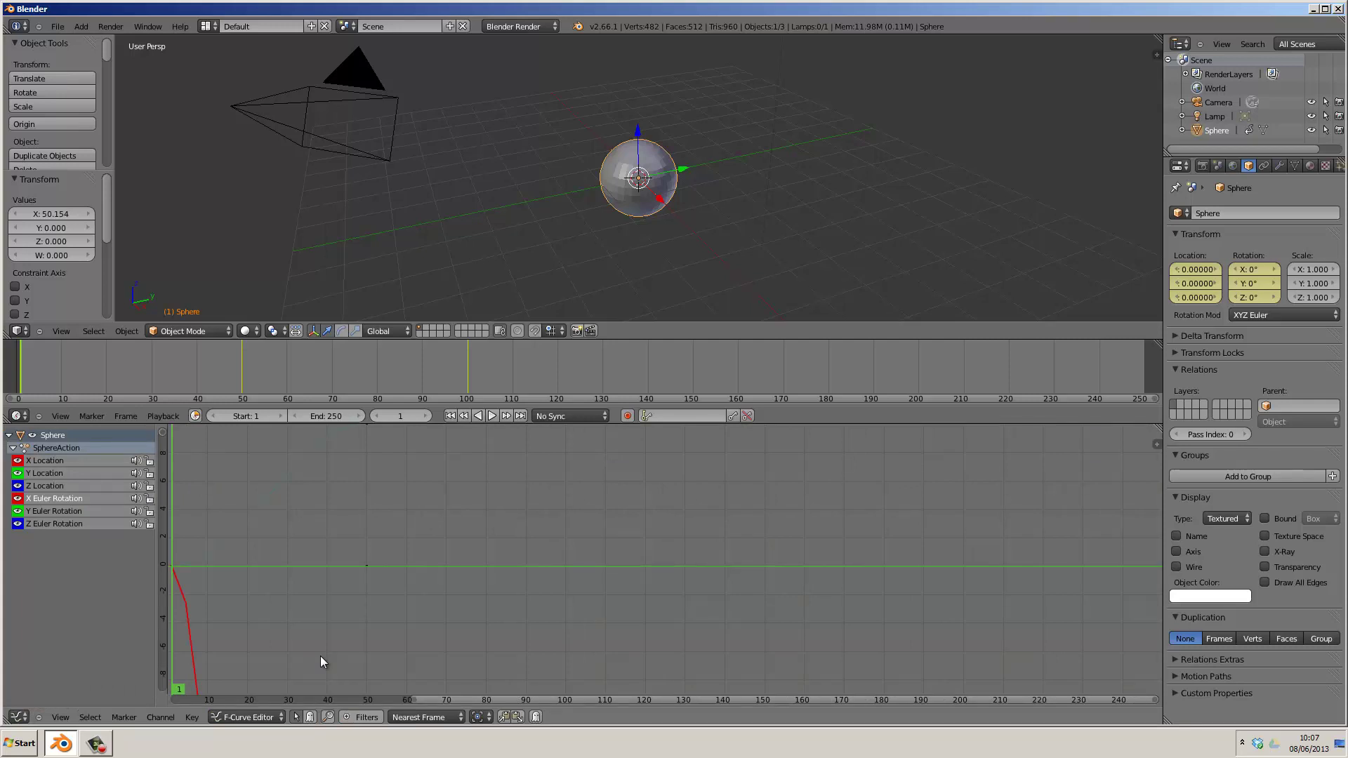
# Lower the Y Location end key's incoming handle for an accelerating roll, then play it back.
pyautogui.keyDown('ctrl'); pyautogui.moveTo(320, 656); pyautogui.dragTo(440, 564, button='middle'); pyautogui.keyUp('ctrl')
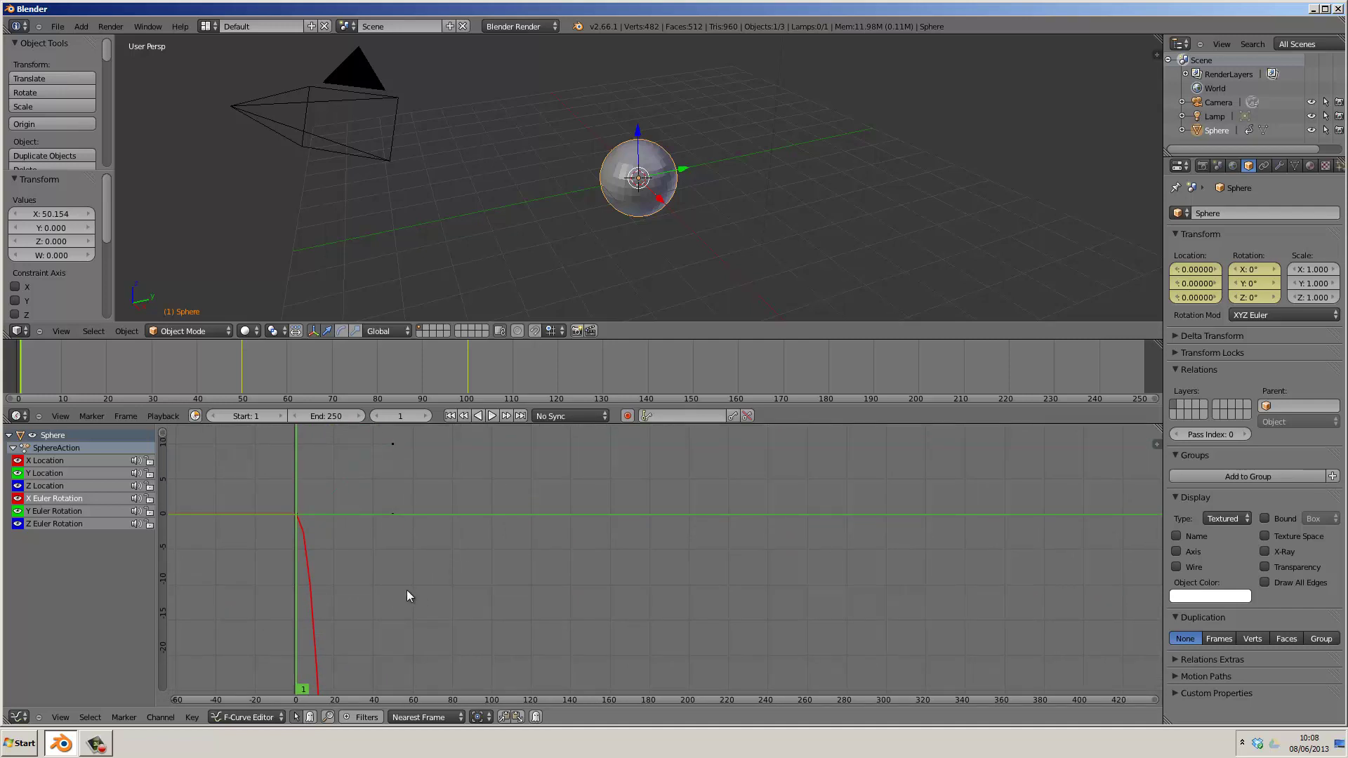
pyautogui.rightClick(393, 444)
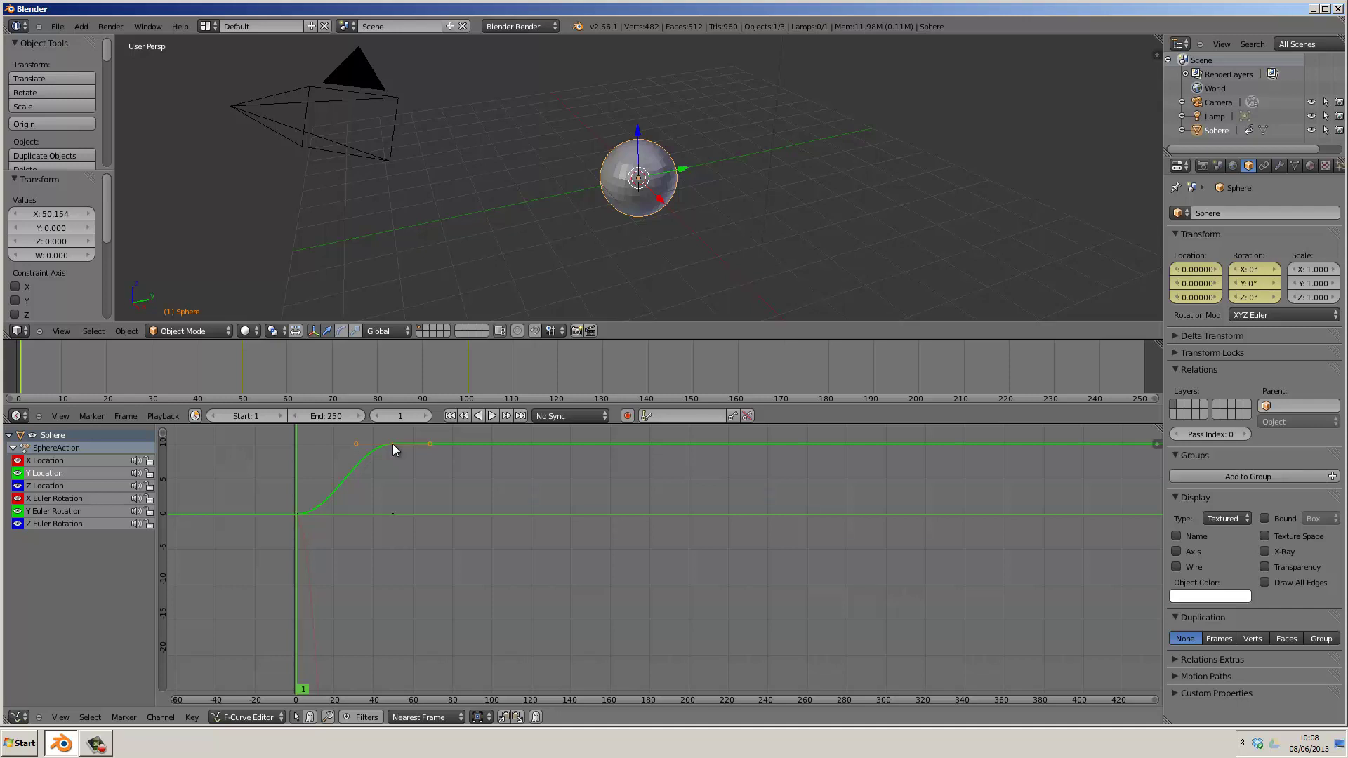
pyautogui.rightClick(356, 444)
pyautogui.press('g')
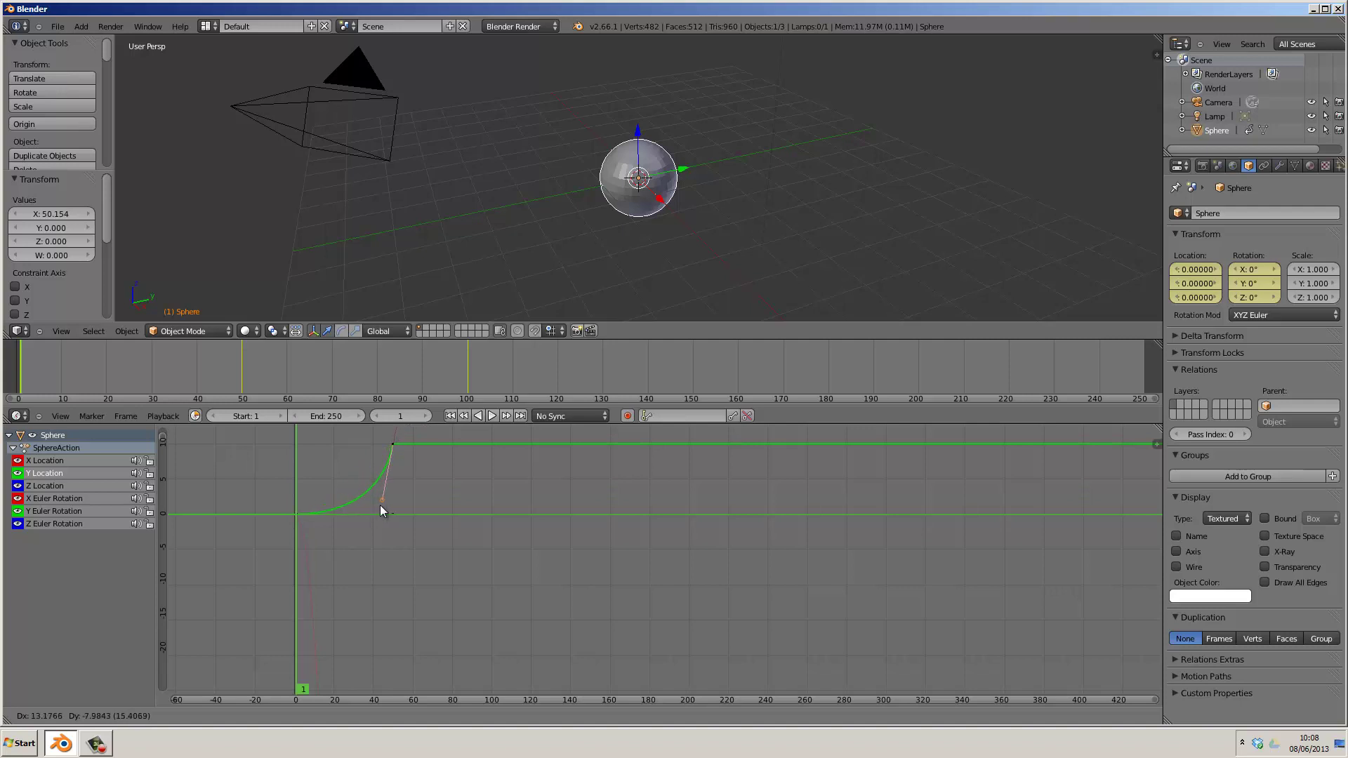
pyautogui.click(380, 505)
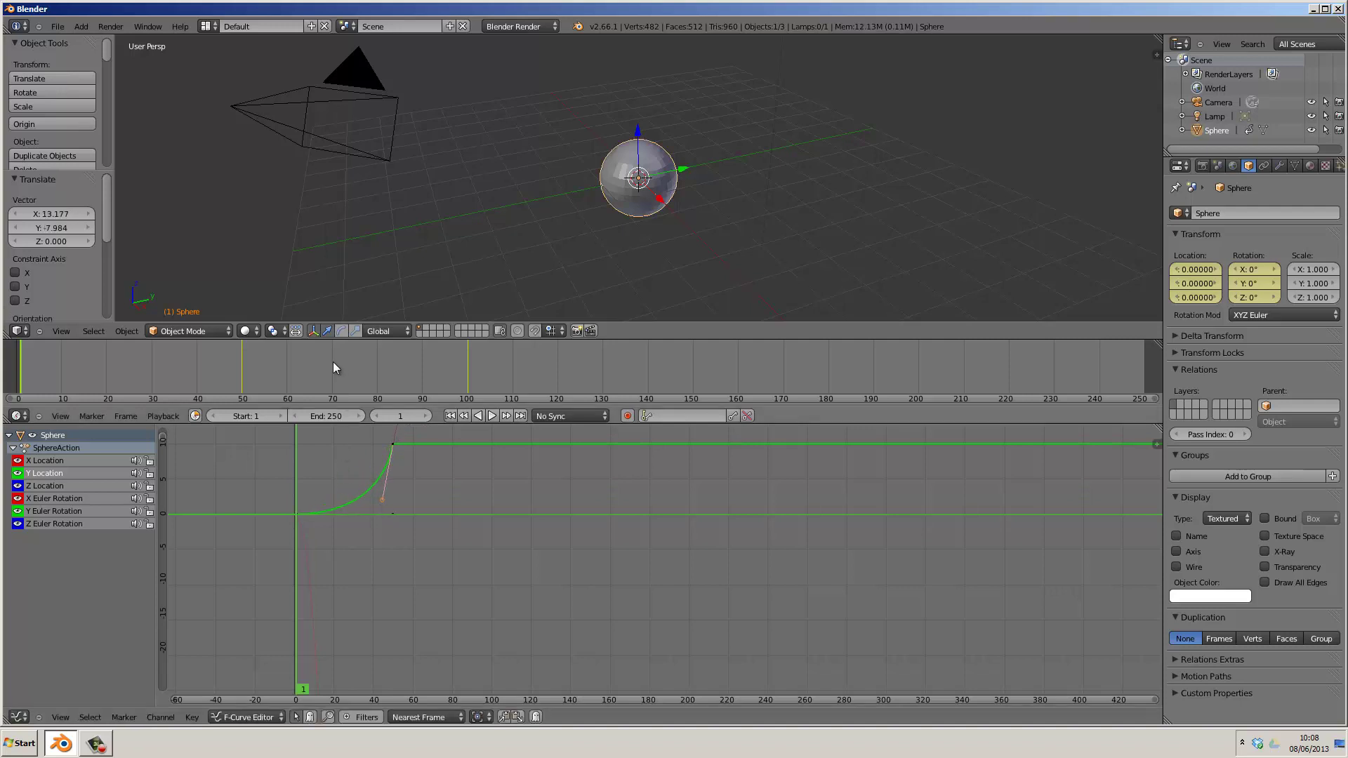
pyautogui.click(496, 415)
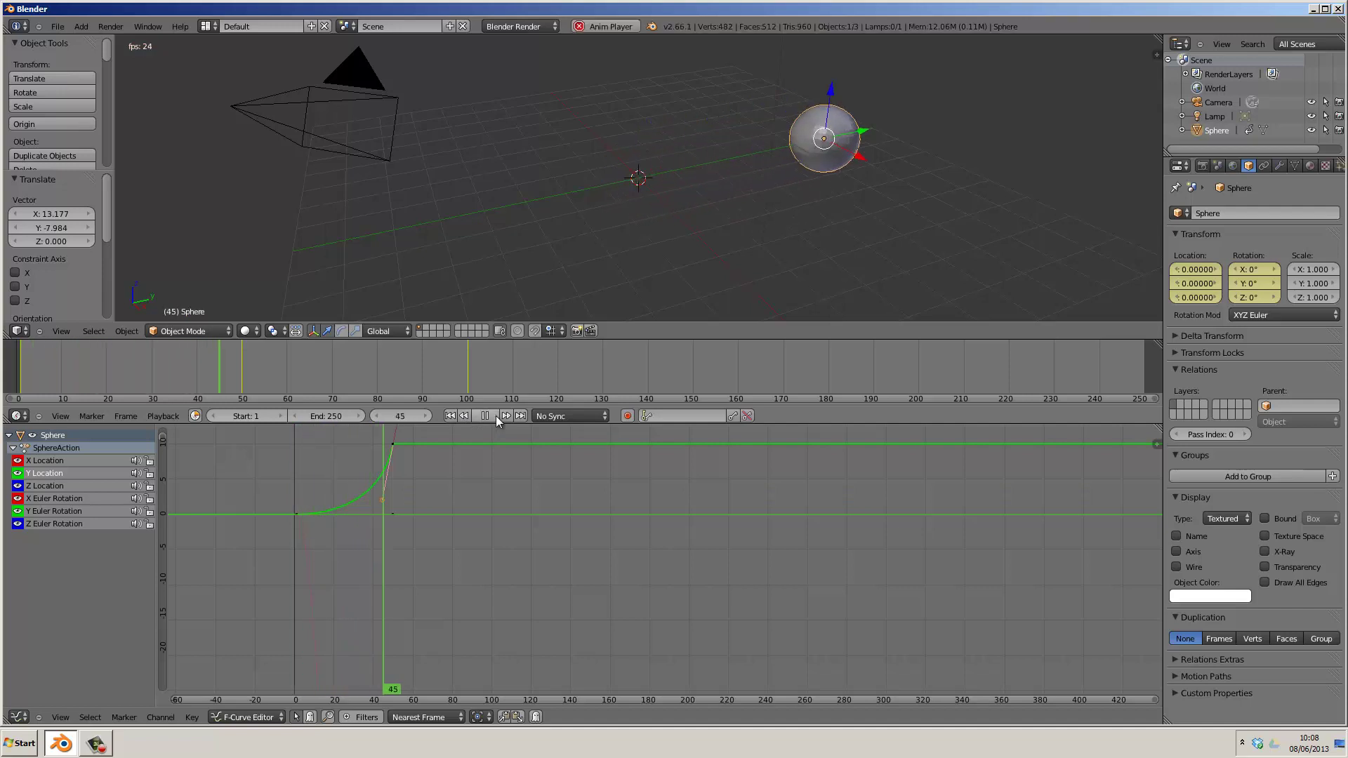
pyautogui.click(490, 414)
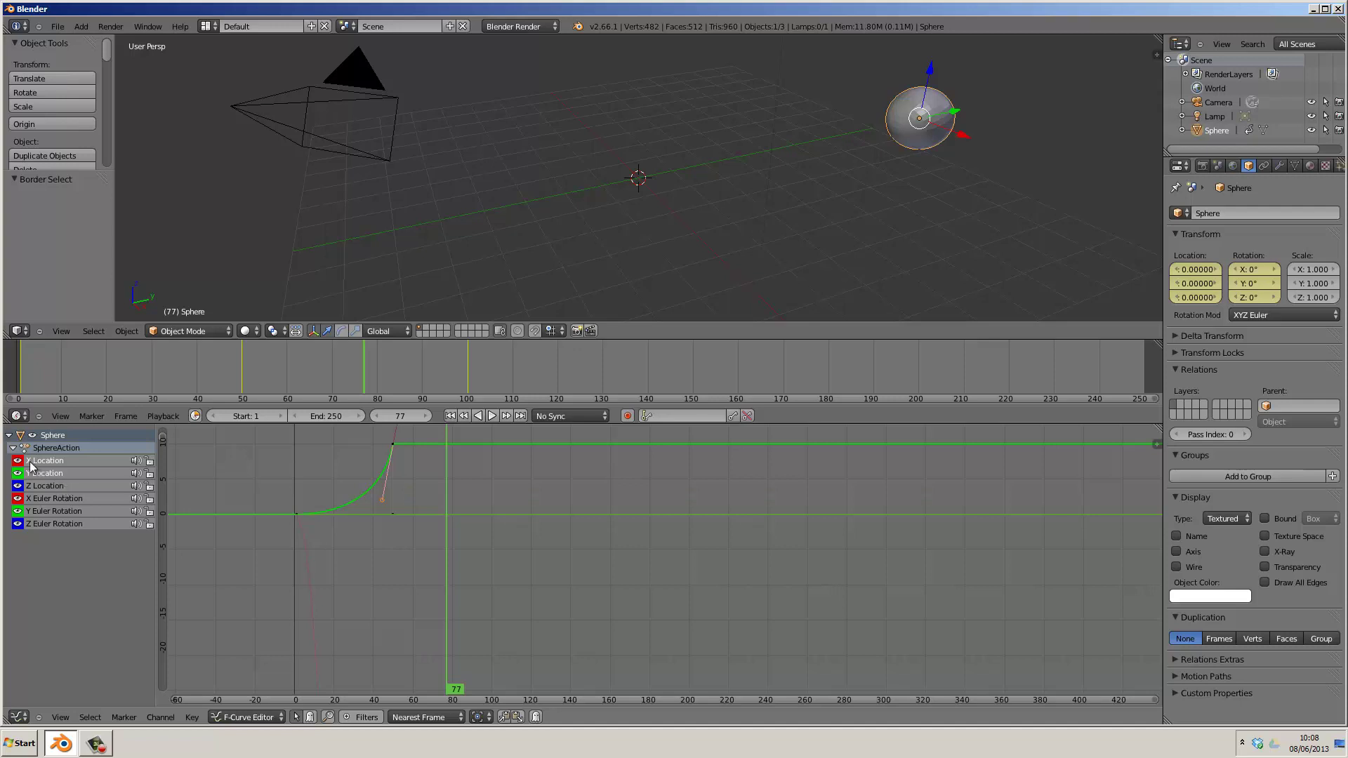
# Hide the X, Y, Z Location and X Euler Rotation curves and frame the remaining curve.
pyautogui.moveTo(17, 461); pyautogui.dragTo(17, 487)
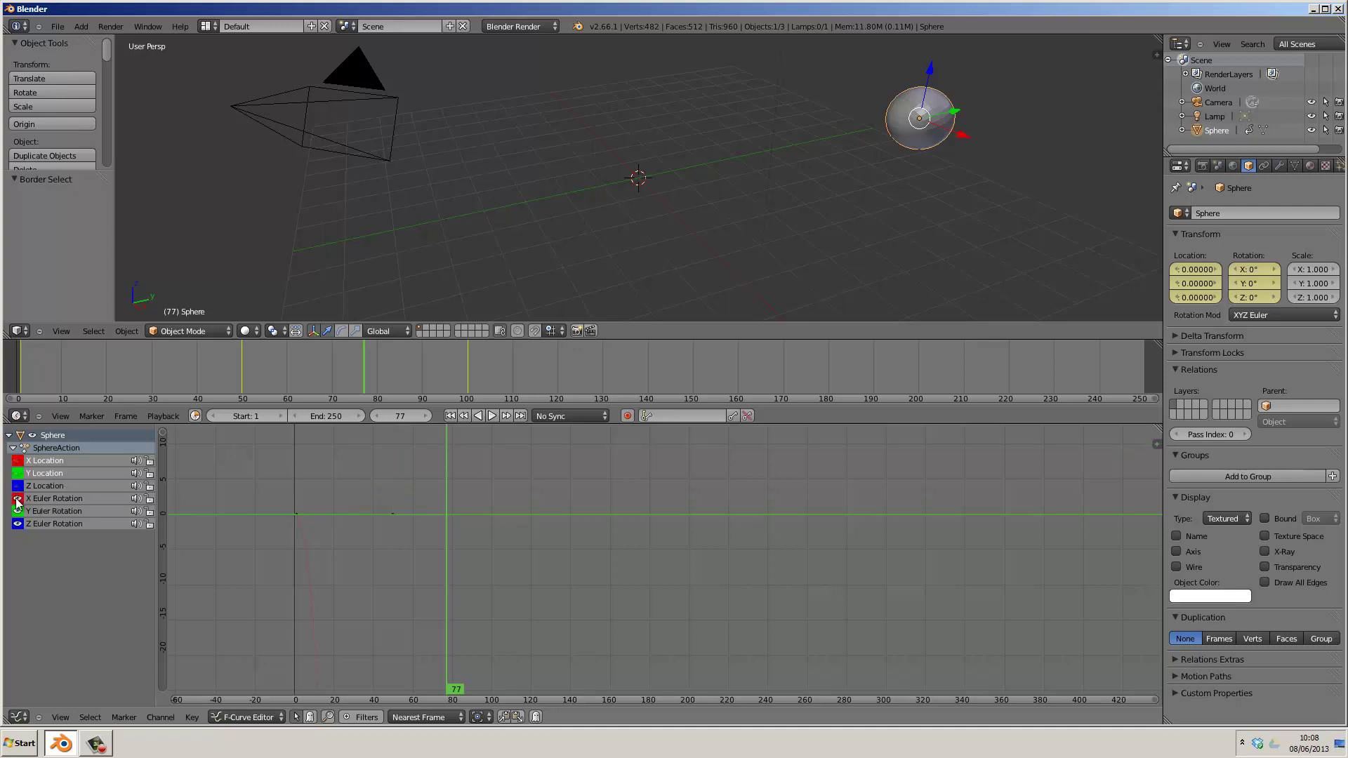
pyautogui.click(18, 499)
pyautogui.press('Home')
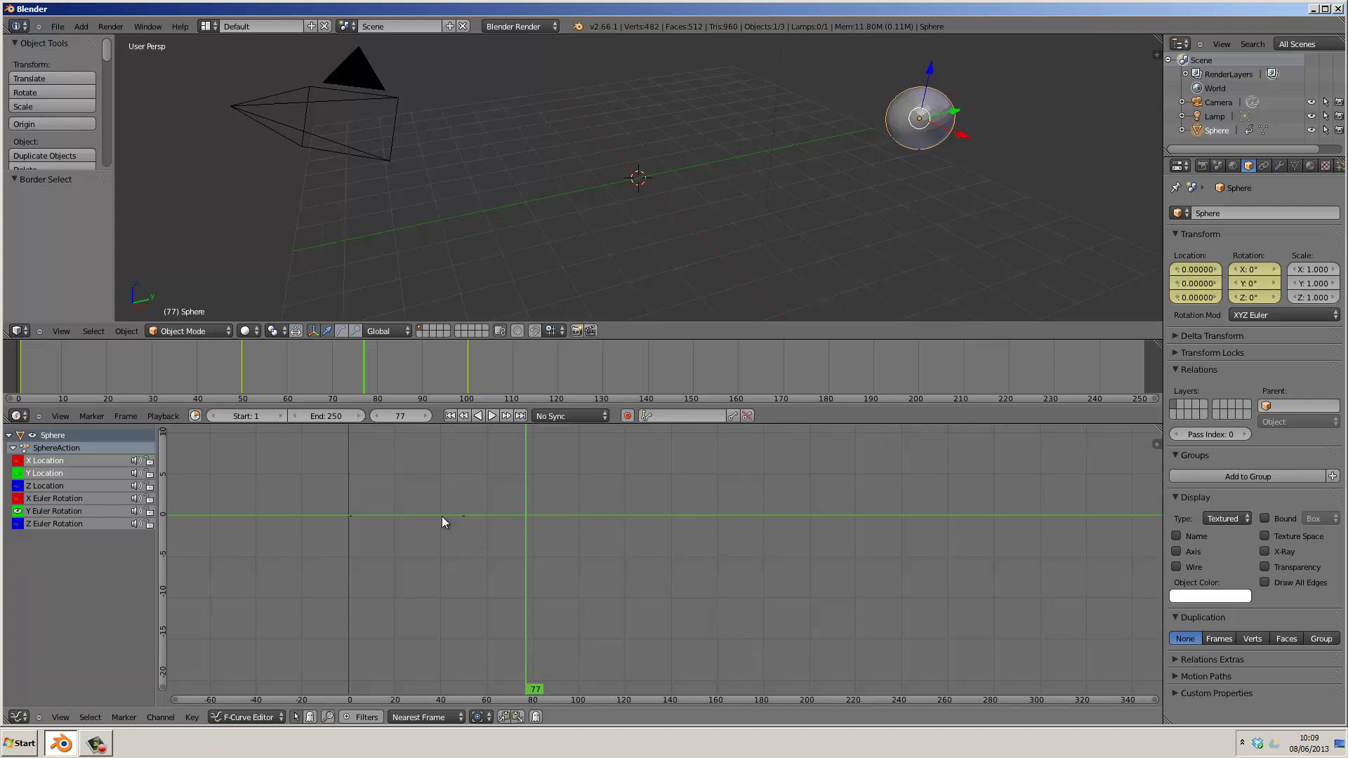
# Insert an extra key near frame 29 on the Y Euler Rotation curve.
pyautogui.click(354, 517)
pyautogui.scroll(1, 409, 504)
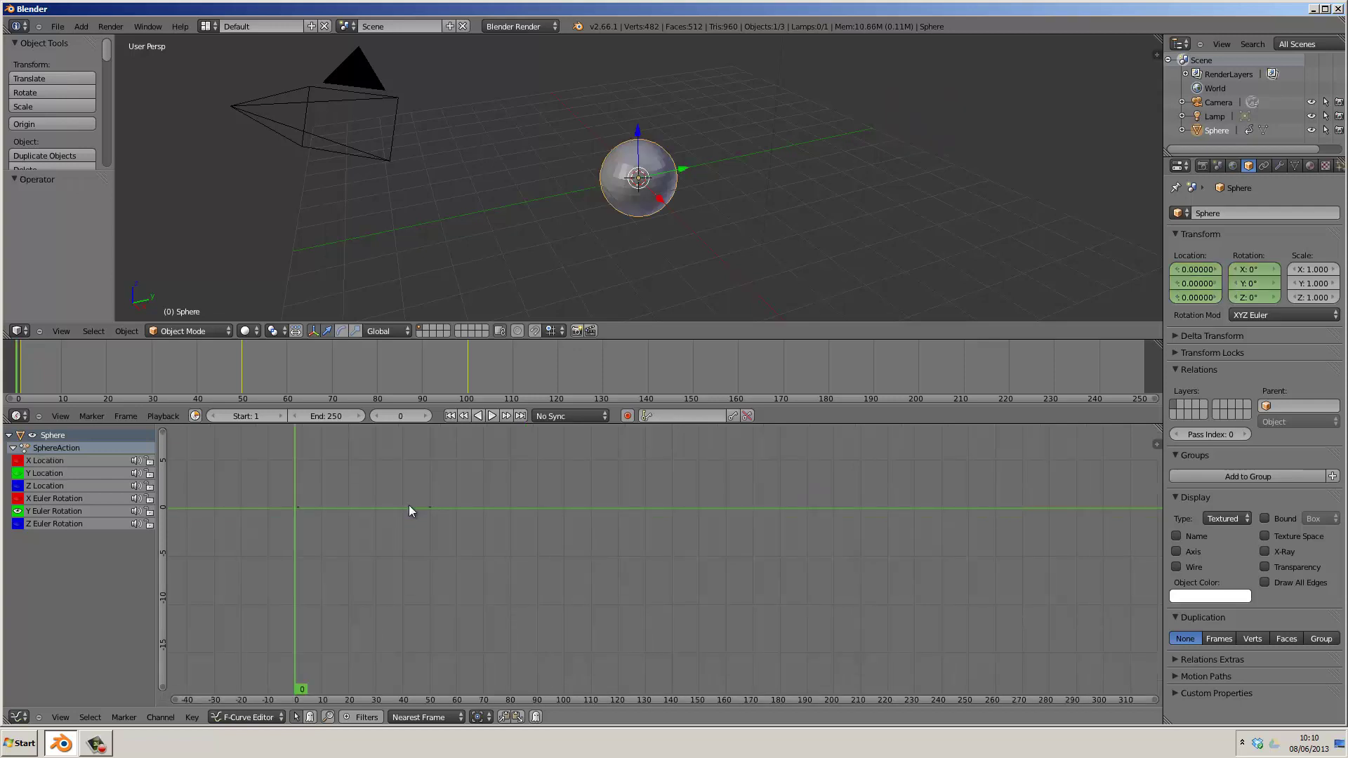
pyautogui.moveTo(408, 504); pyautogui.dragTo(328, 577)
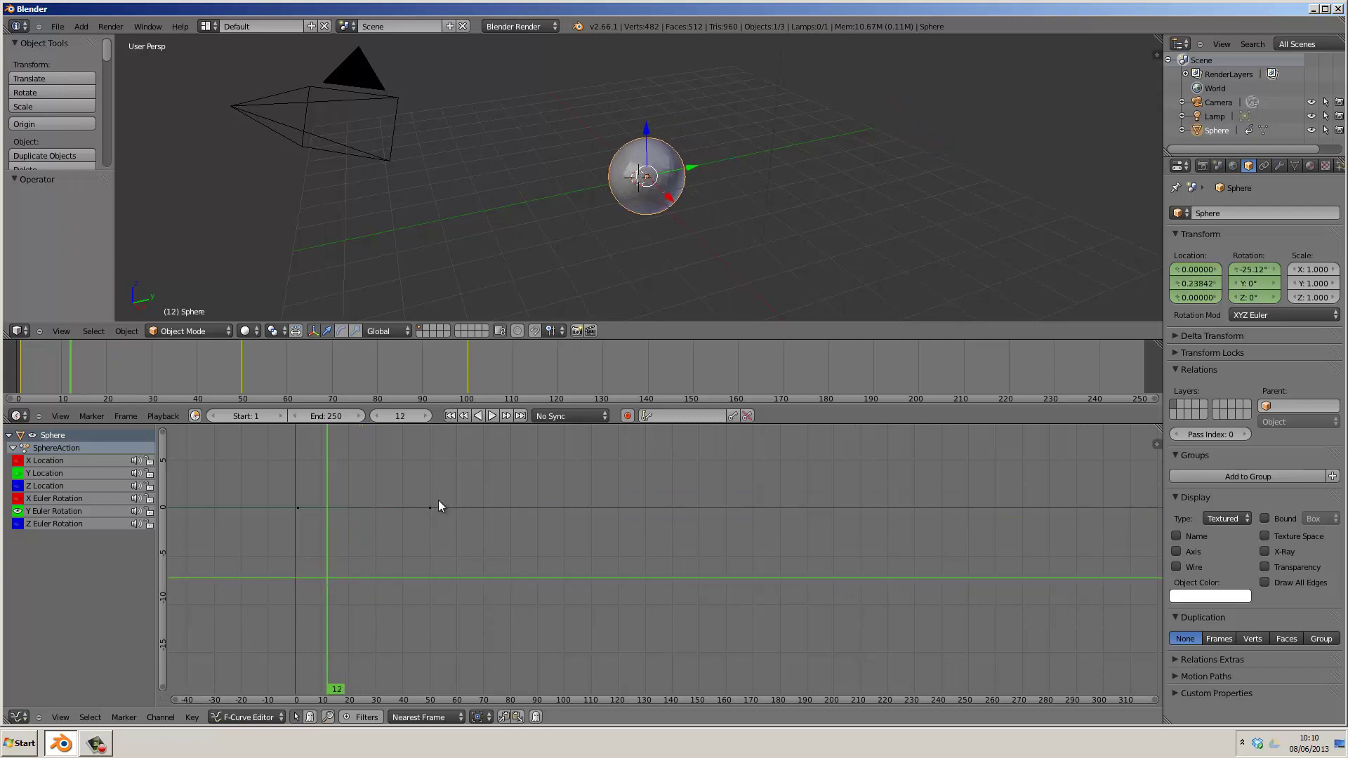
pyautogui.rightClick(430, 508)
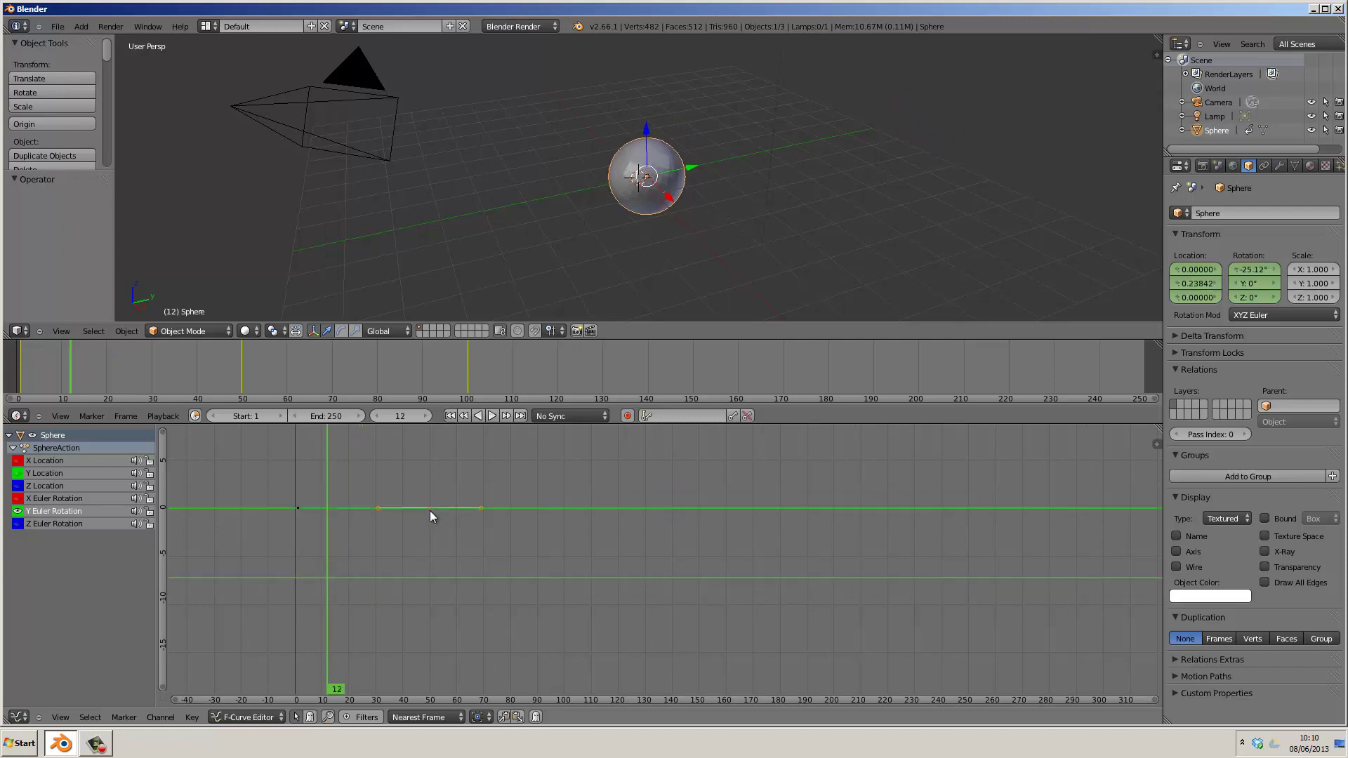
pyautogui.keyDown('ctrl'); pyautogui.click(373, 508); pyautogui.keyUp('ctrl')
# Adjust the Y Euler Rotation handles into a dip then rise, and grab the middle key.
pyautogui.scroll(2, 487, 533)
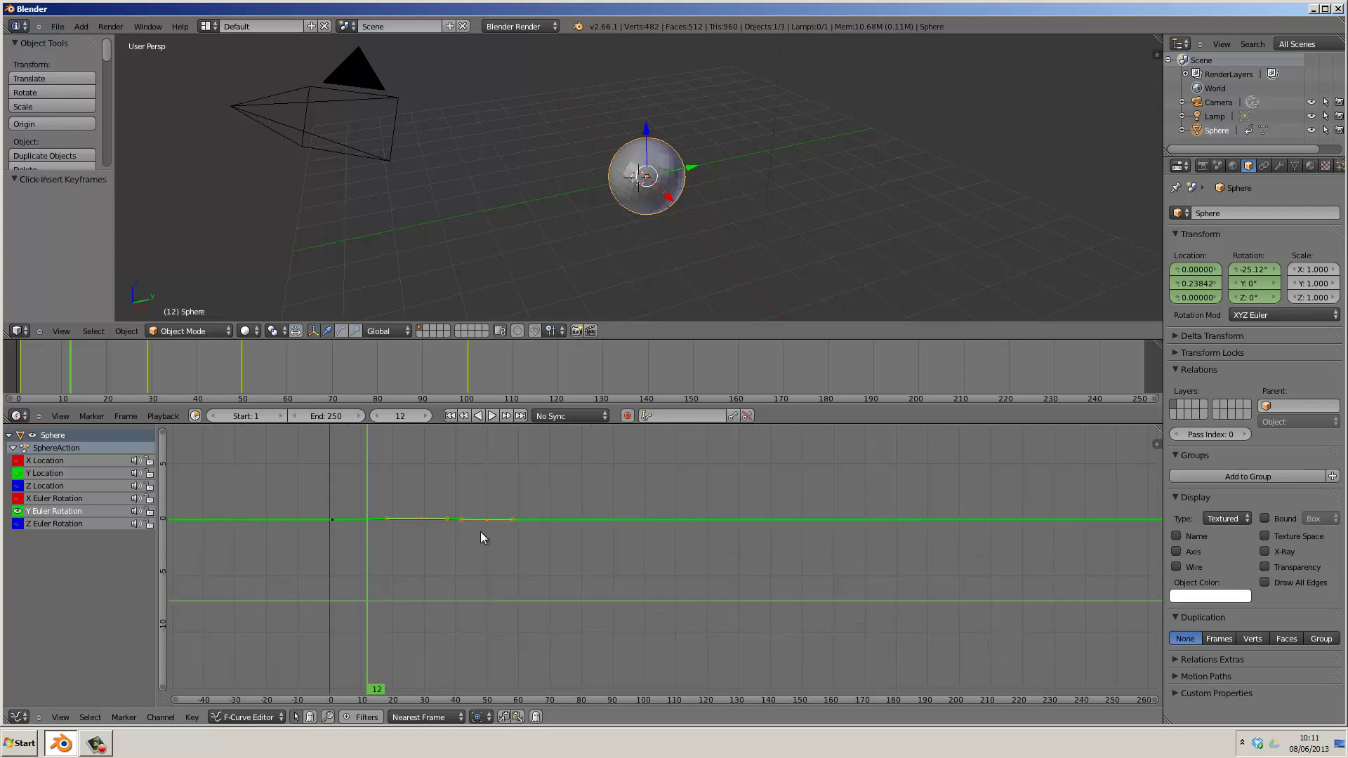
pyautogui.click(462, 480)
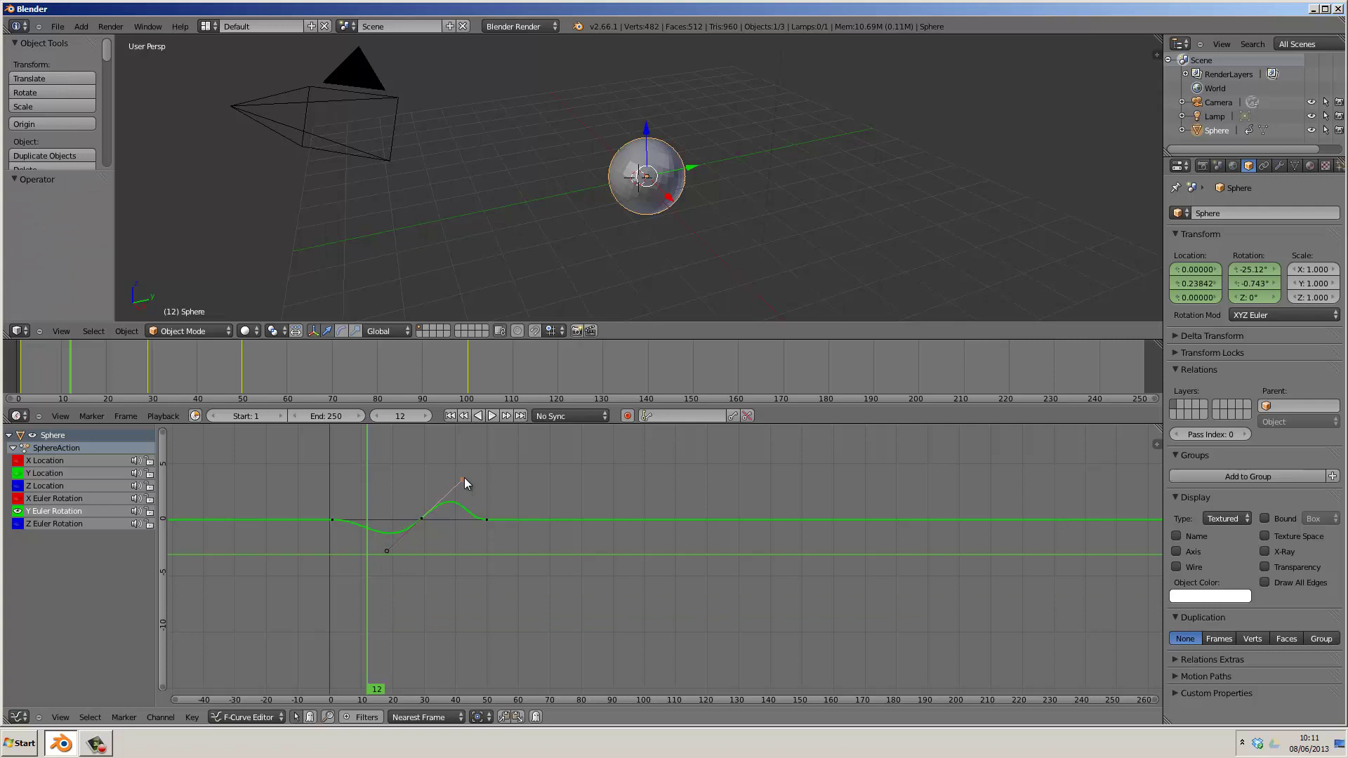
pyautogui.press('g')
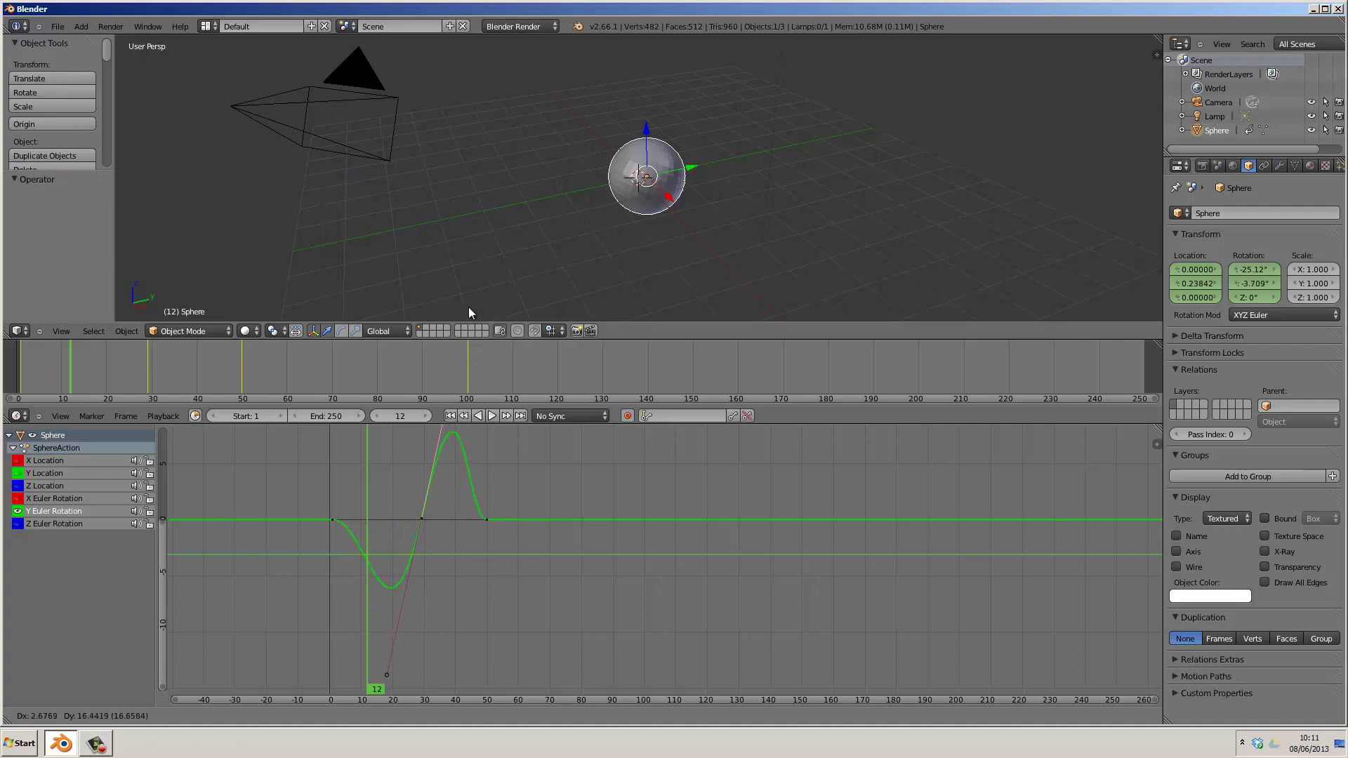
pyautogui.click(443, 459)
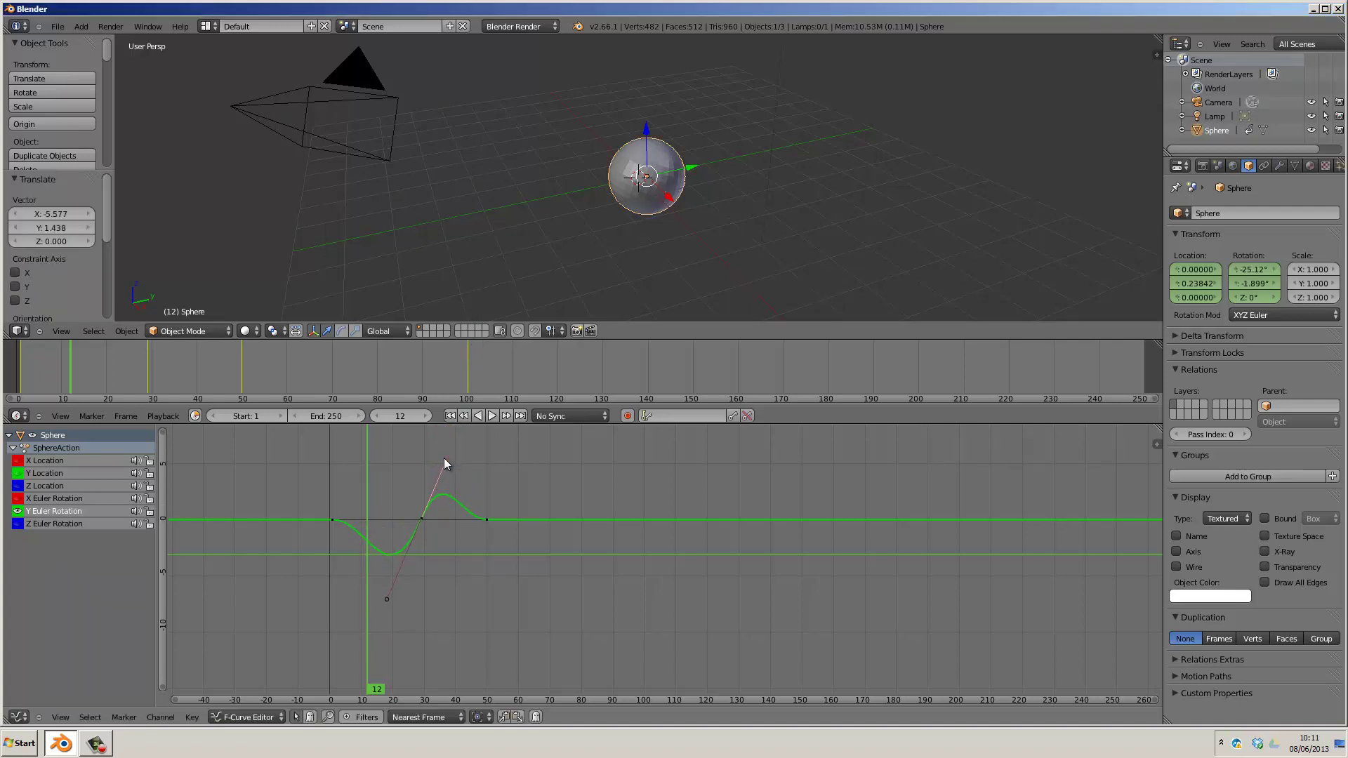
pyautogui.rightClick(420, 518)
pyautogui.press('g')
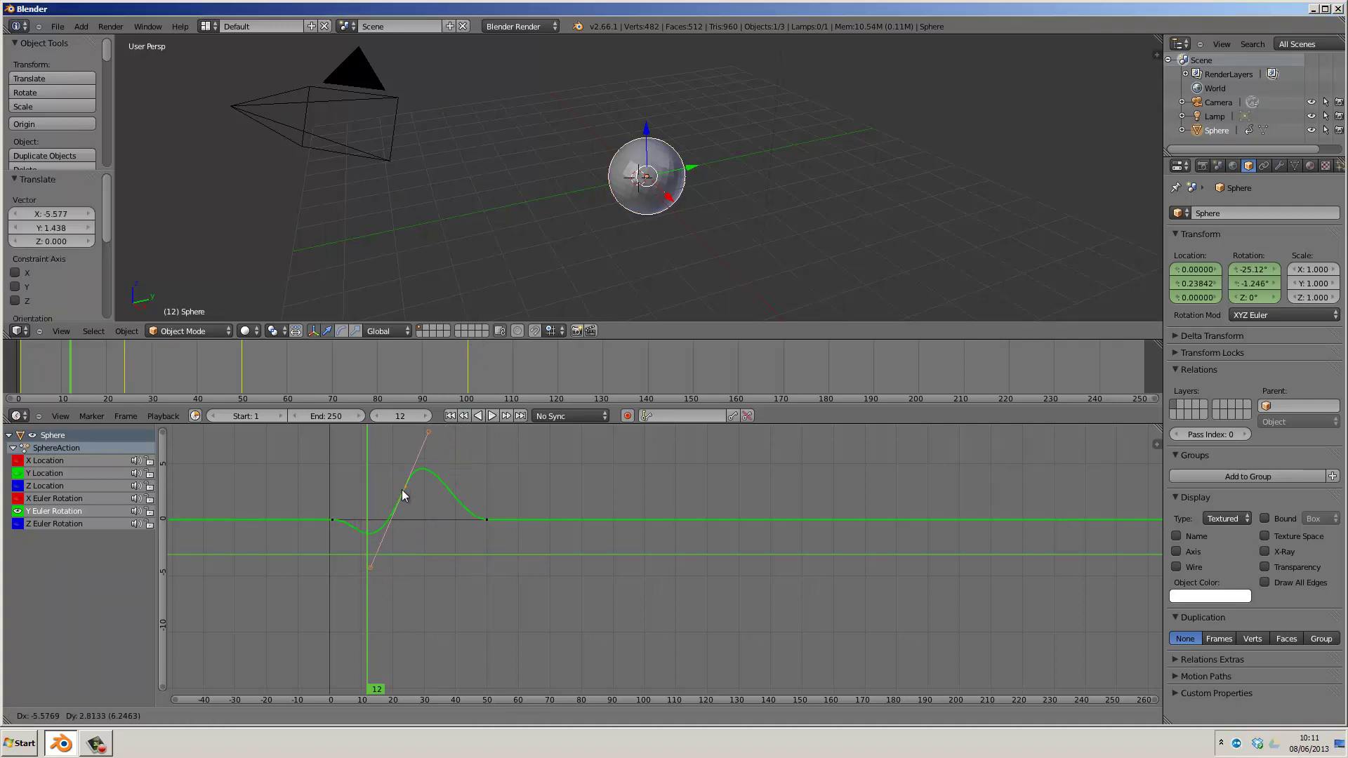
# Drop the middle Y Euler Rotation key in place so the curve dips after frame 0 and peaks in the 30s.
pyautogui.click(419, 503)
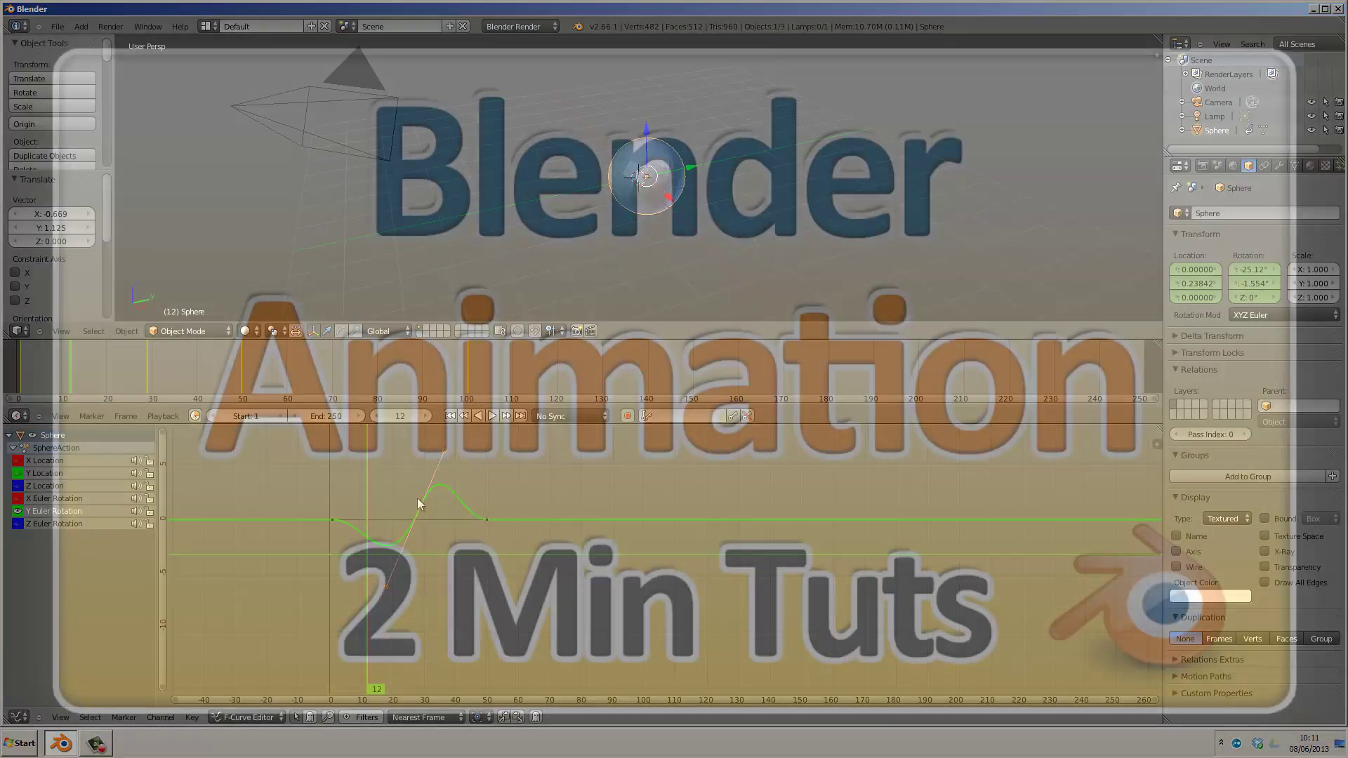